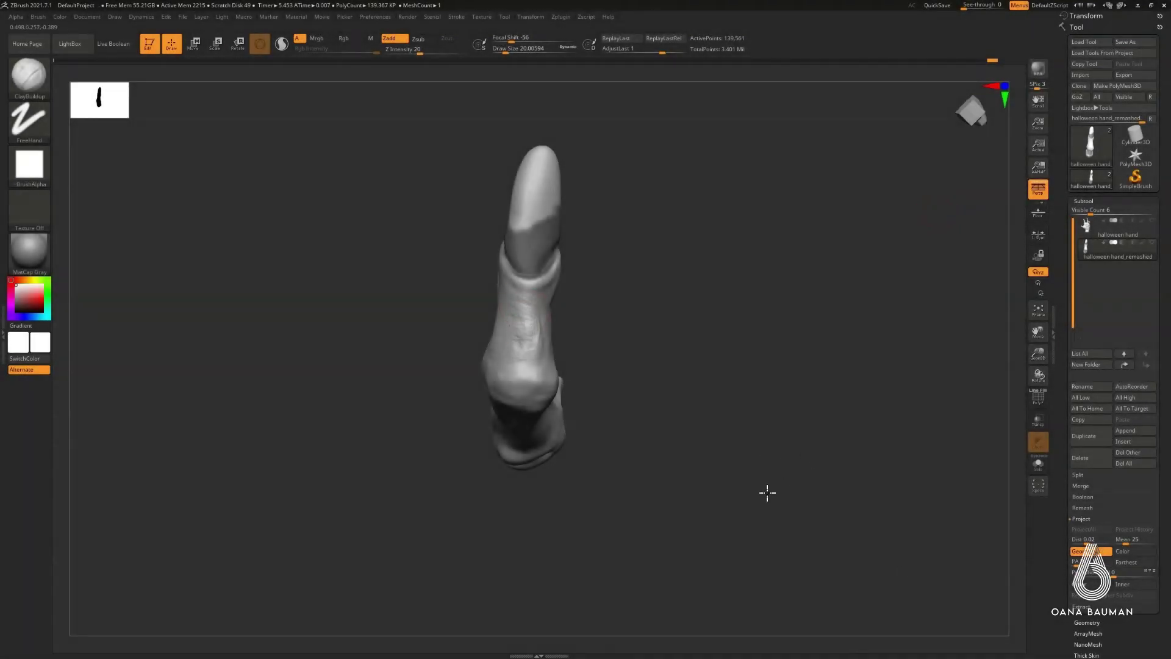
- Sculpt wrinkle folds and bony ridges along the isolated finger with ClayBuildup, checking several angles
mouse_move(767, 493)
mouse_down()
mouse_move(889, 594)
mouse_move(996, 384)
mouse_move(905, 594)
mouse_move(1006, 631)
mouse_move(976, 489)
mouse_move(1001, 427)
mouse_move(988, 376)
mouse_move(881, 598)
mouse_move(933, 561)
mouse_up()
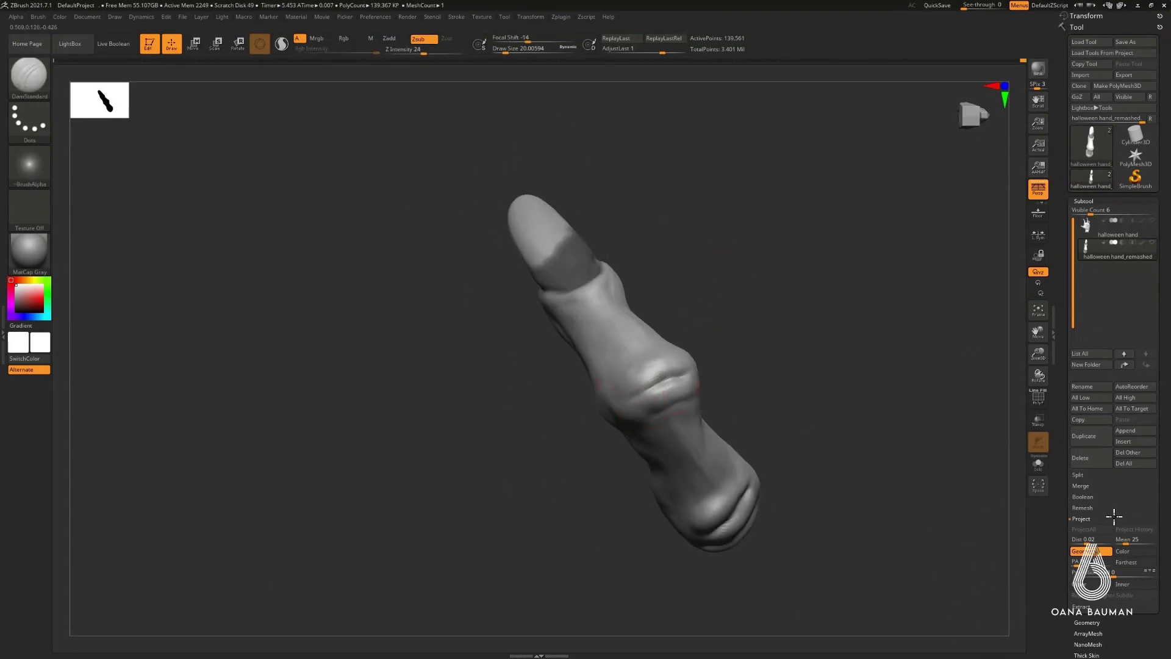
mouse_move(1114, 515)
mouse_down()
mouse_move(790, 478)
mouse_move(928, 424)
mouse_move(702, 249)
mouse_move(1076, 287)
mouse_move(1001, 379)
mouse_move(1088, 309)
mouse_move(1059, 324)
mouse_move(1030, 488)
mouse_move(892, 625)
mouse_move(587, 463)
mouse_up()
key(b)
key(c)
key(b)
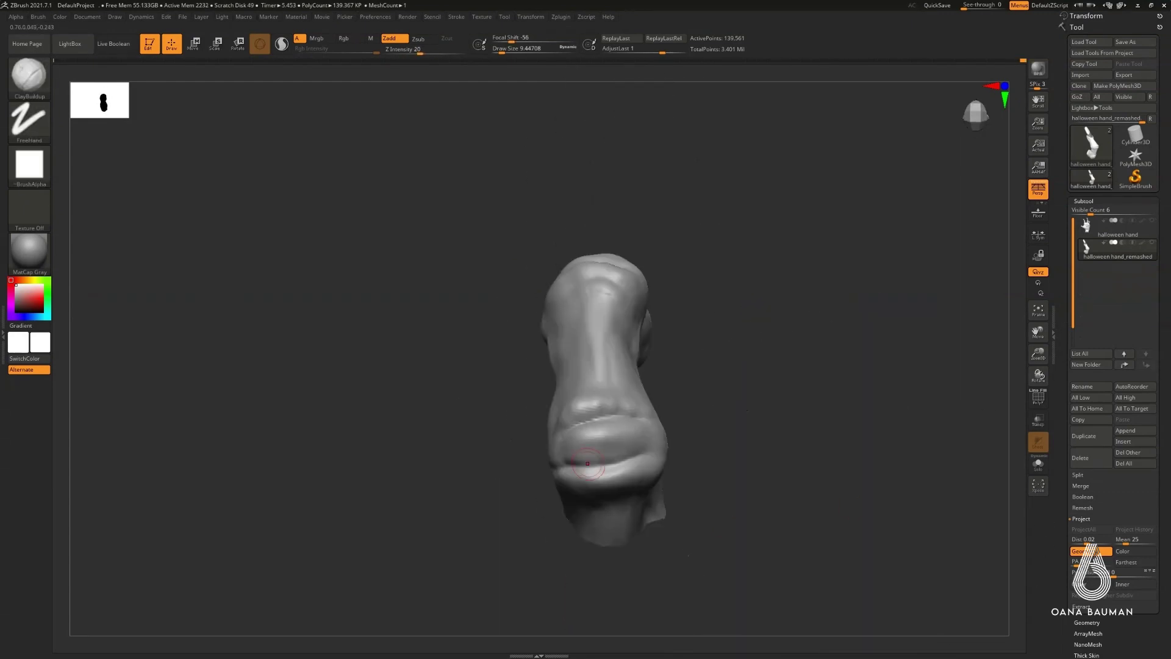
mouse_move(981, 629)
mouse_down()
mouse_move(824, 549)
mouse_move(793, 427)
mouse_move(936, 510)
mouse_move(876, 643)
mouse_move(854, 610)
mouse_move(904, 617)
mouse_move(867, 388)
mouse_move(977, 406)
mouse_up()
mouse_move(793, 549)
mouse_down()
mouse_move(905, 649)
mouse_move(735, 301)
mouse_move(963, 356)
mouse_move(913, 420)
mouse_up()
- Frame the whole finger in view and orbit to an end-on angle
drag(870, 364, 740, 186)
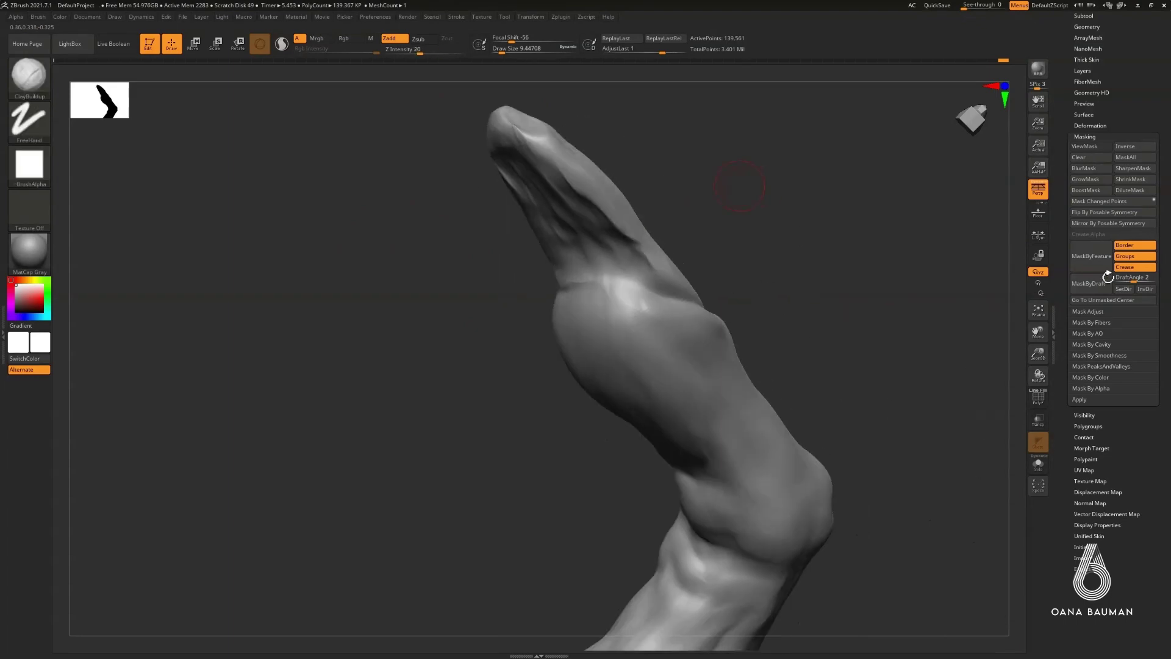
mouse_move(939, 423)
mouse_down()
mouse_move(855, 335)
mouse_move(976, 323)
mouse_up()
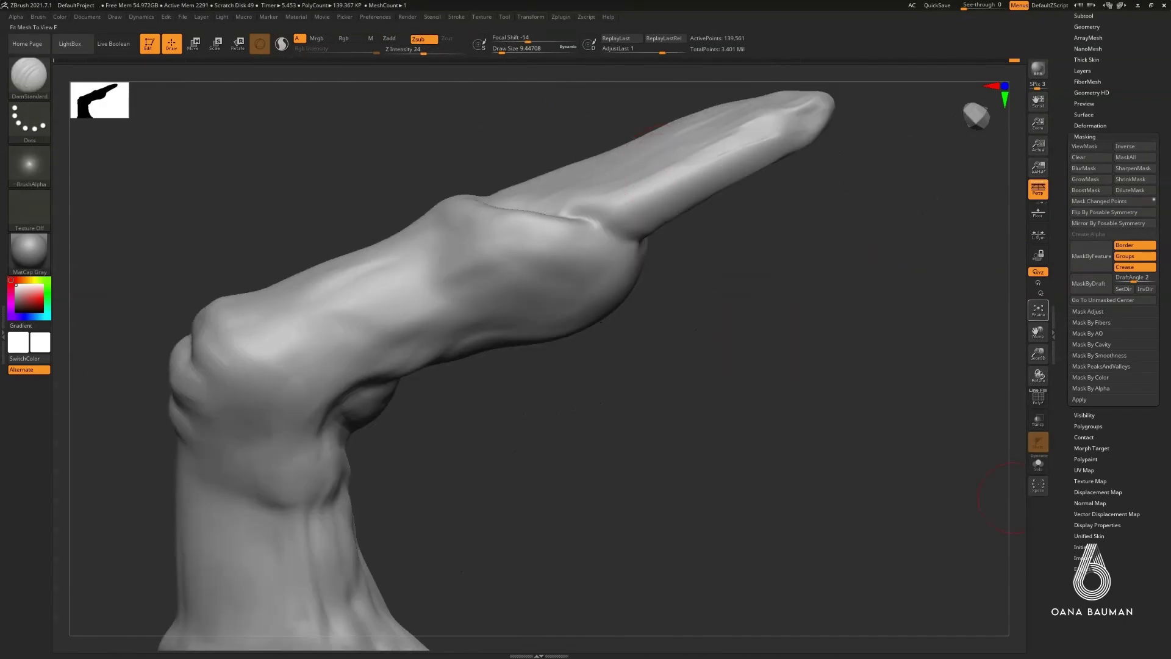
click(1038, 309)
mouse_move(854, 427)
mouse_down()
mouse_move(698, 583)
mouse_move(652, 80)
mouse_up()
- Reshape the finger with the Move brush, inspecting it upright
key(b)
key(m)
key(v)
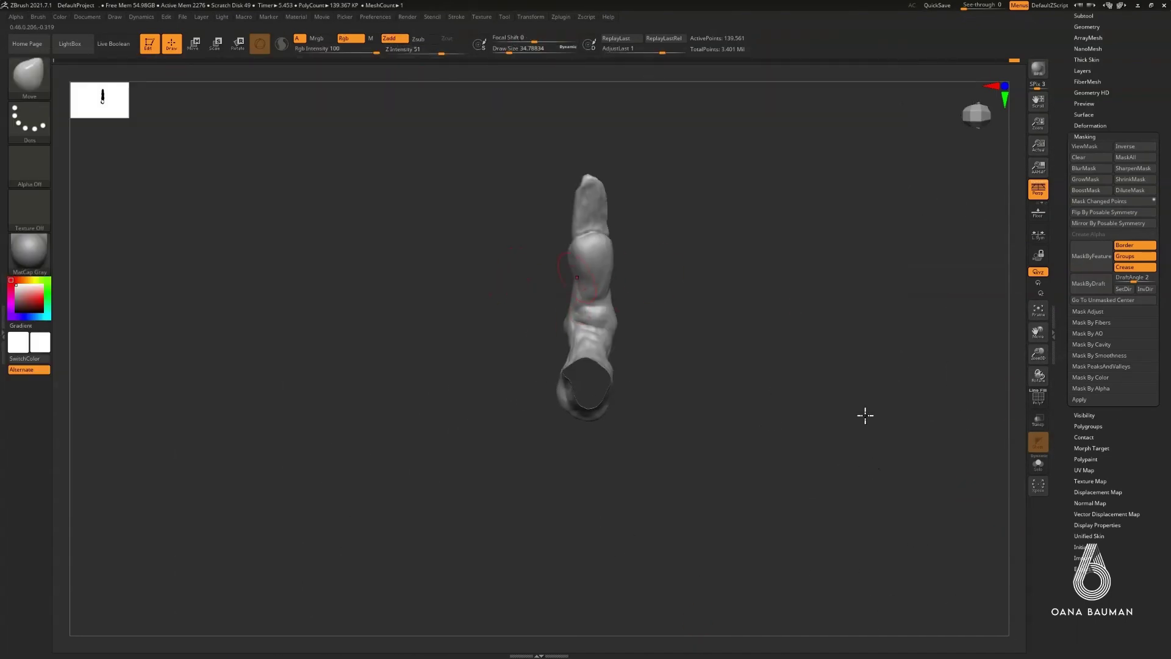
drag(870, 602, 890, 451)
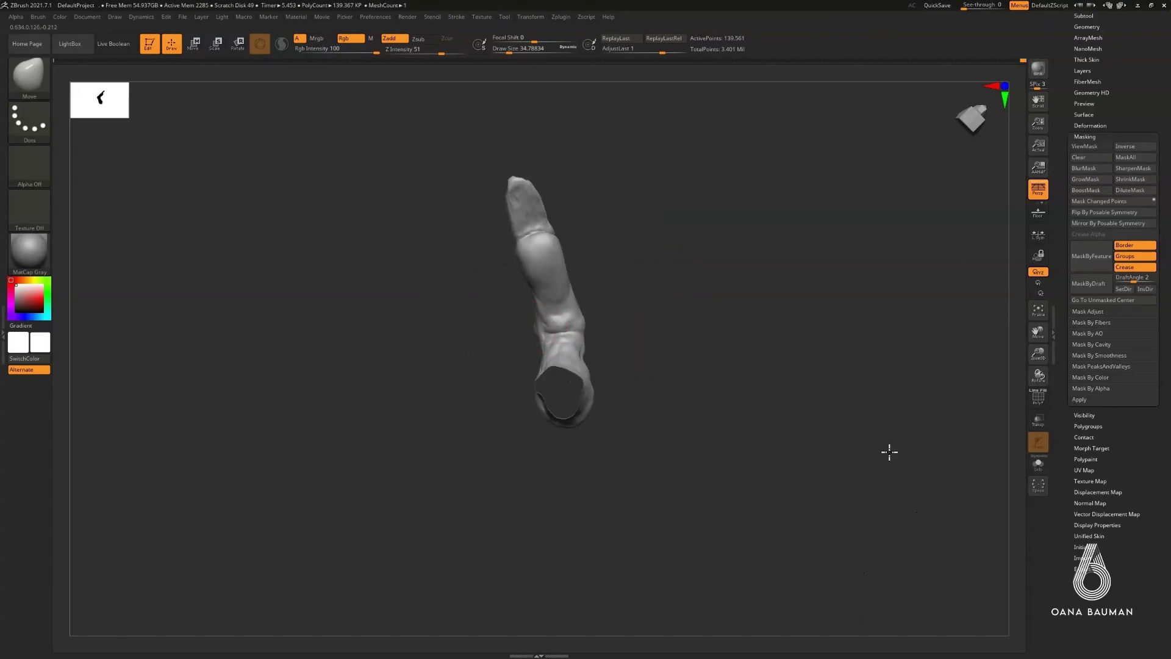
drag(1005, 506, 1022, 581)
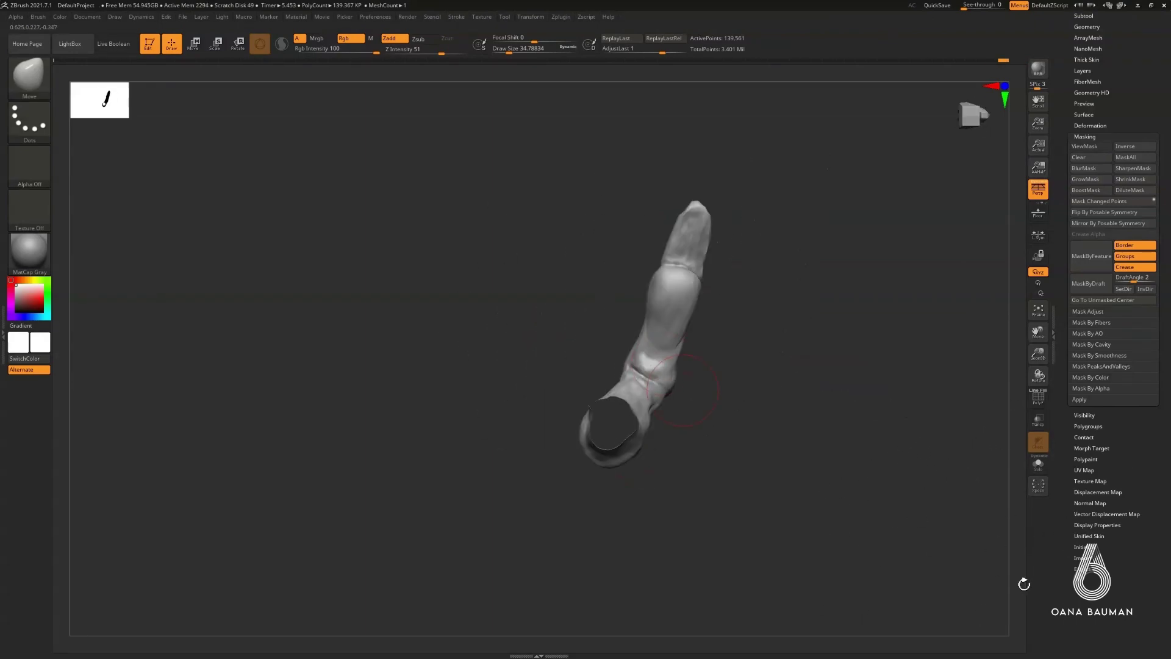
- Isolate a single finger of the claw hand with SelectRect and turn it diagonally
ctrl+shift+drag(390, 118, 662, 306)
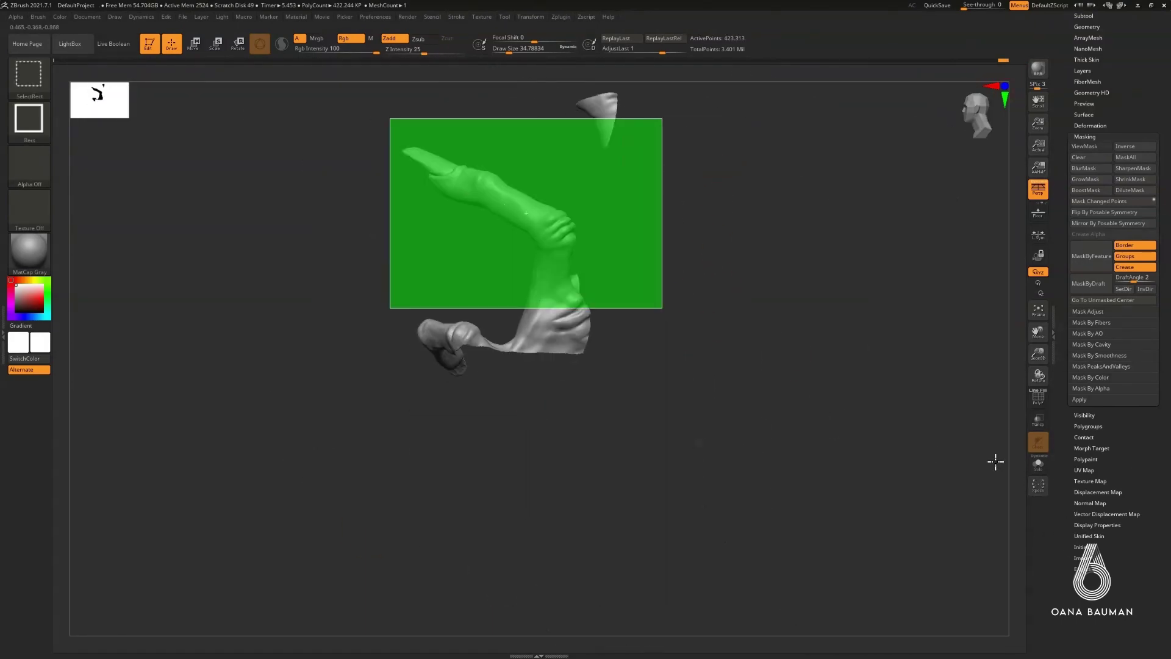
mouse_move(925, 361)
mouse_down()
mouse_move(498, 427)
mouse_move(965, 374)
mouse_up()
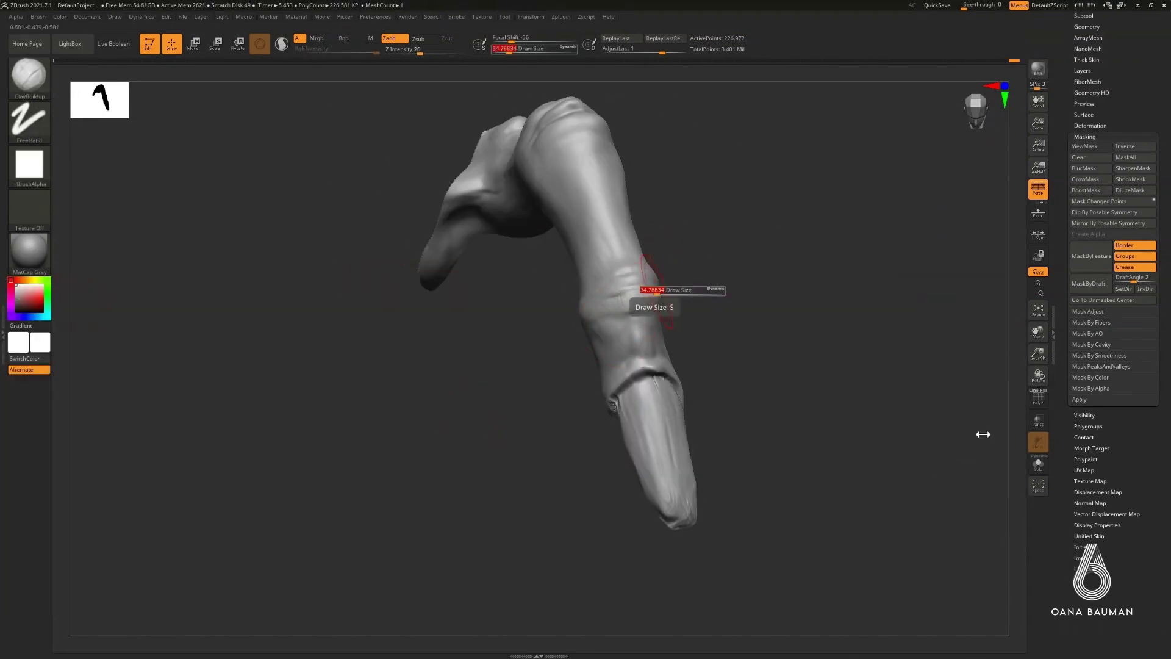
mouse_move(980, 432)
mouse_down()
mouse_move(920, 458)
mouse_move(1066, 529)
mouse_up()
mouse_move(989, 531)
mouse_down()
mouse_move(894, 588)
mouse_move(879, 505)
mouse_move(939, 356)
mouse_move(811, 419)
mouse_move(935, 474)
mouse_up()
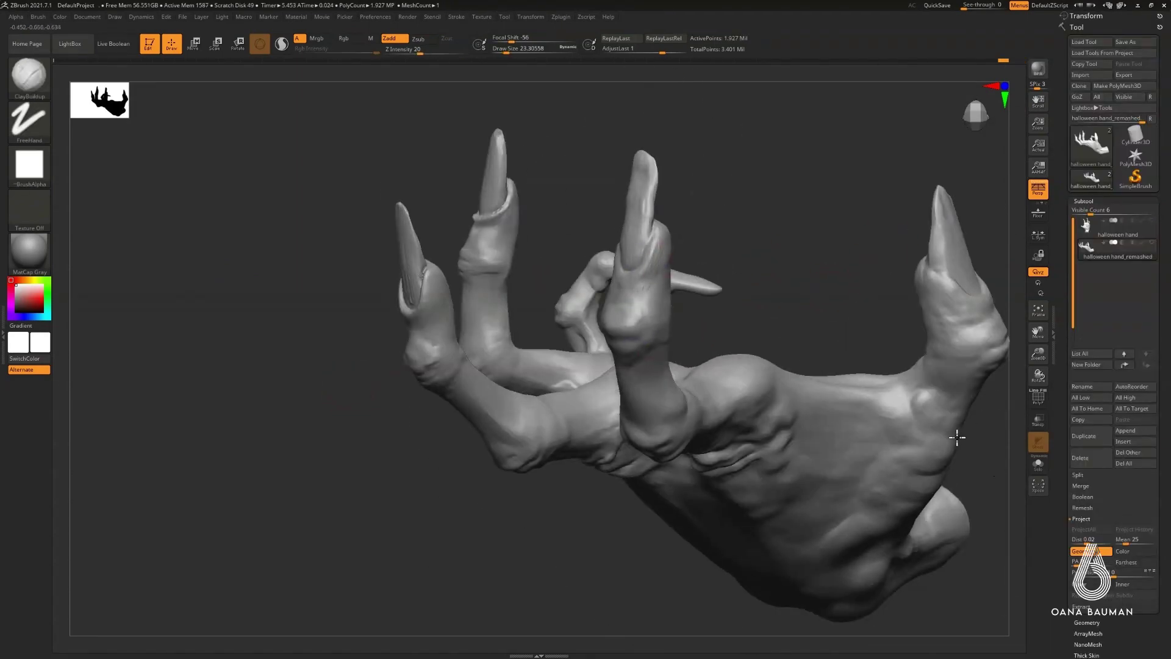
- Smooth and inflate puffy, creased skin around each nail bed while orbiting the claws
mouse_move(974, 513)
mouse_down()
mouse_move(918, 515)
mouse_move(907, 488)
mouse_move(938, 513)
mouse_up()
drag(943, 449, 989, 481)
drag(819, 452, 974, 462)
drag(972, 514, 903, 435)
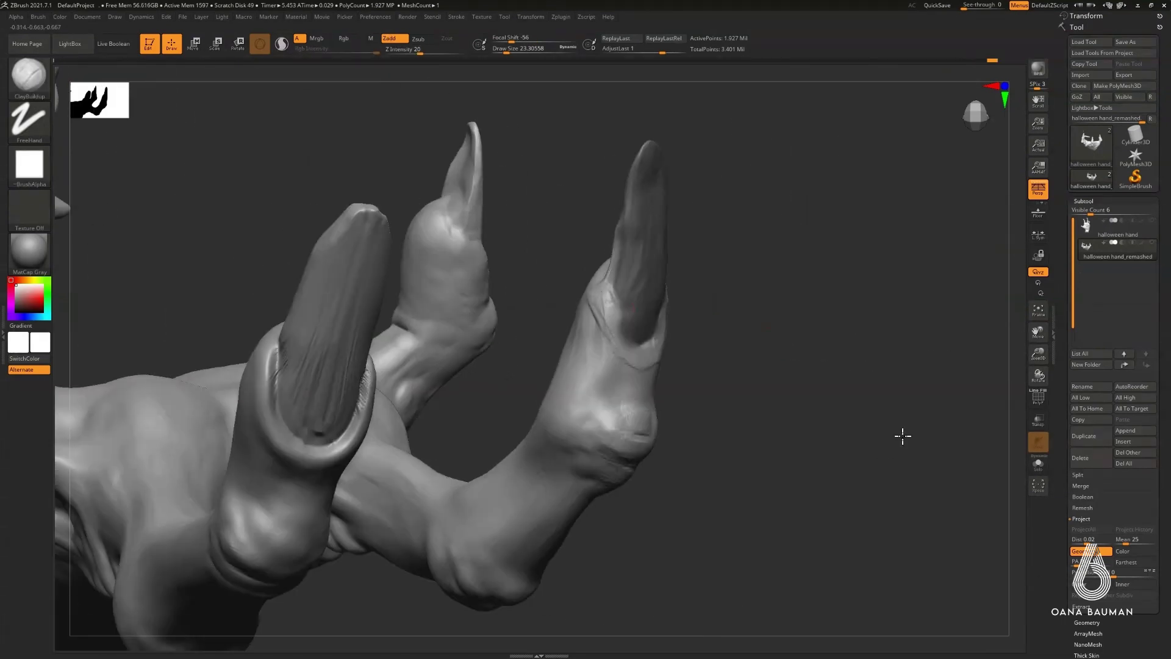
drag(908, 557, 934, 520)
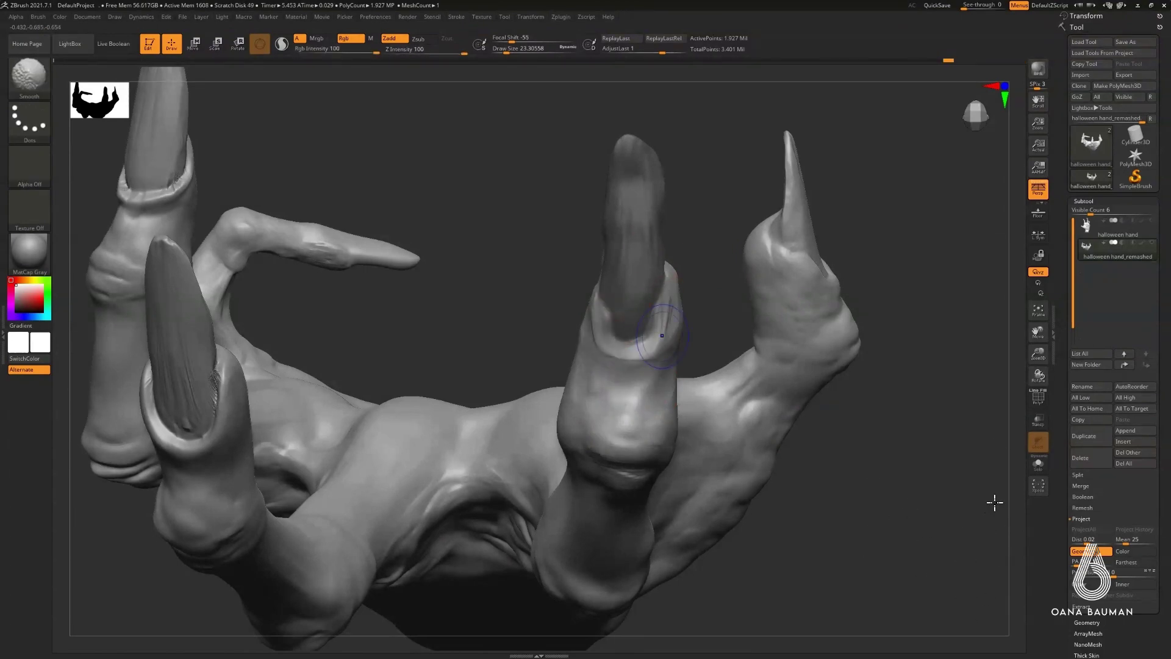
mouse_move(995, 503)
mouse_down()
mouse_move(1015, 492)
mouse_move(897, 476)
mouse_move(955, 468)
mouse_move(922, 485)
mouse_up()
mouse_move(954, 521)
mouse_down()
mouse_move(983, 596)
mouse_move(829, 426)
mouse_up()
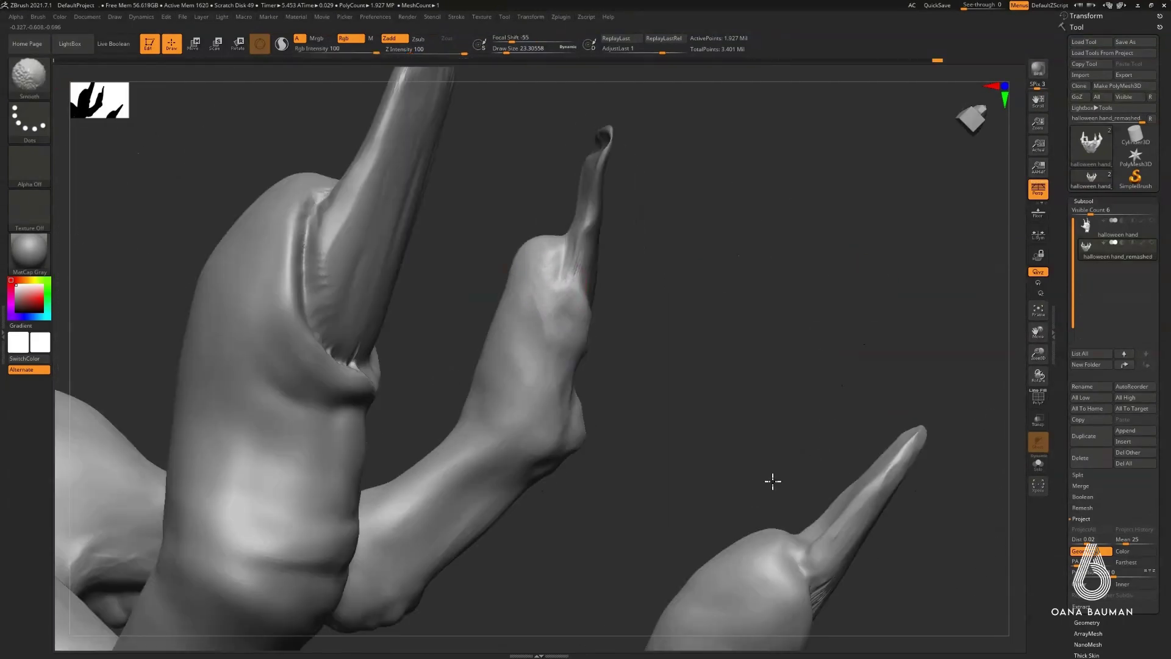
mouse_move(772, 481)
mouse_down()
mouse_move(897, 569)
mouse_move(842, 525)
mouse_up()
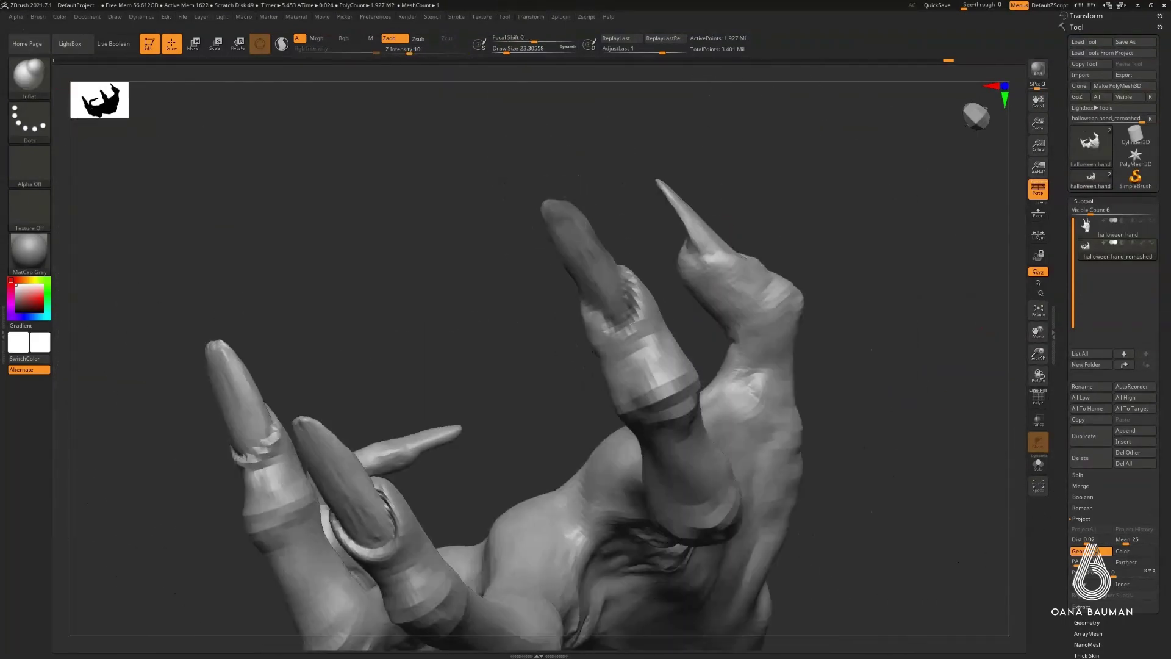
- Pull the middle claws' nails sharper with Move Elastic, working close-up on two claws
key(b)
key(m)
key(e)
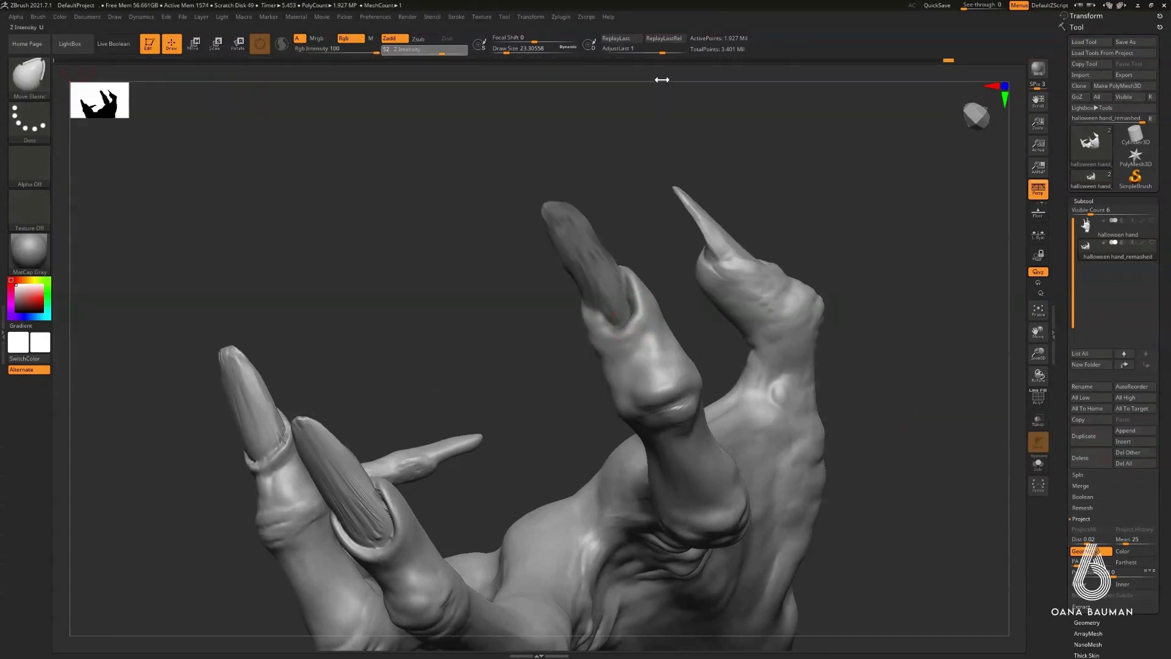
mouse_move(912, 487)
mouse_down()
mouse_move(868, 444)
mouse_move(897, 476)
mouse_move(760, 78)
mouse_up()
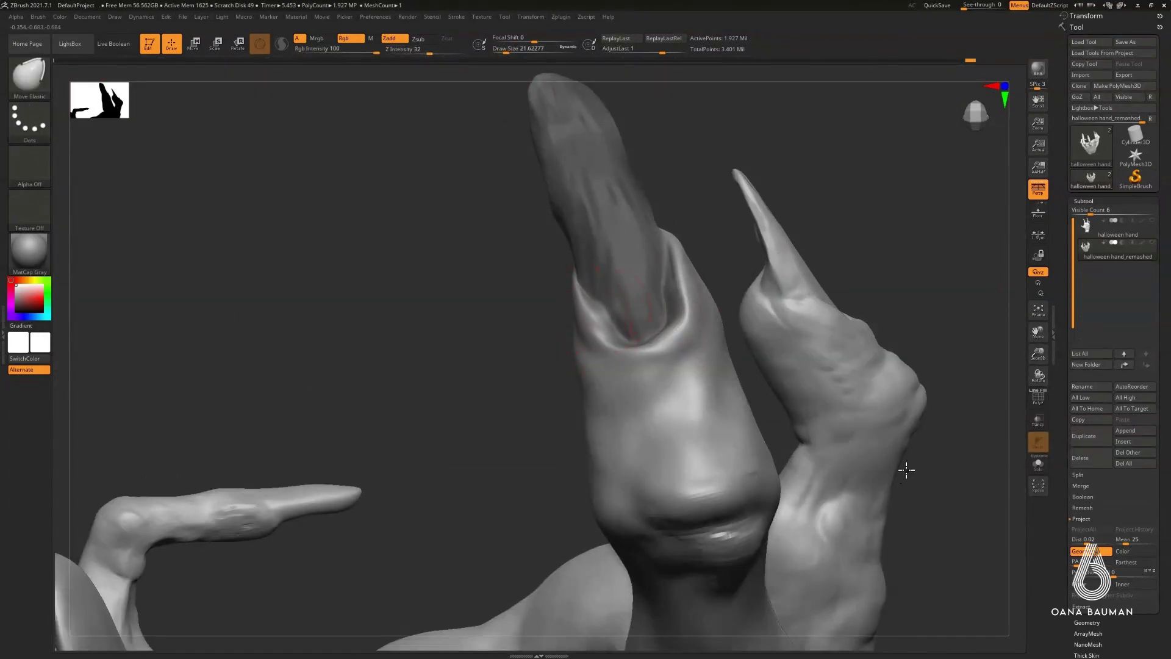
mouse_move(921, 364)
mouse_down()
mouse_move(992, 362)
mouse_move(863, 396)
mouse_up()
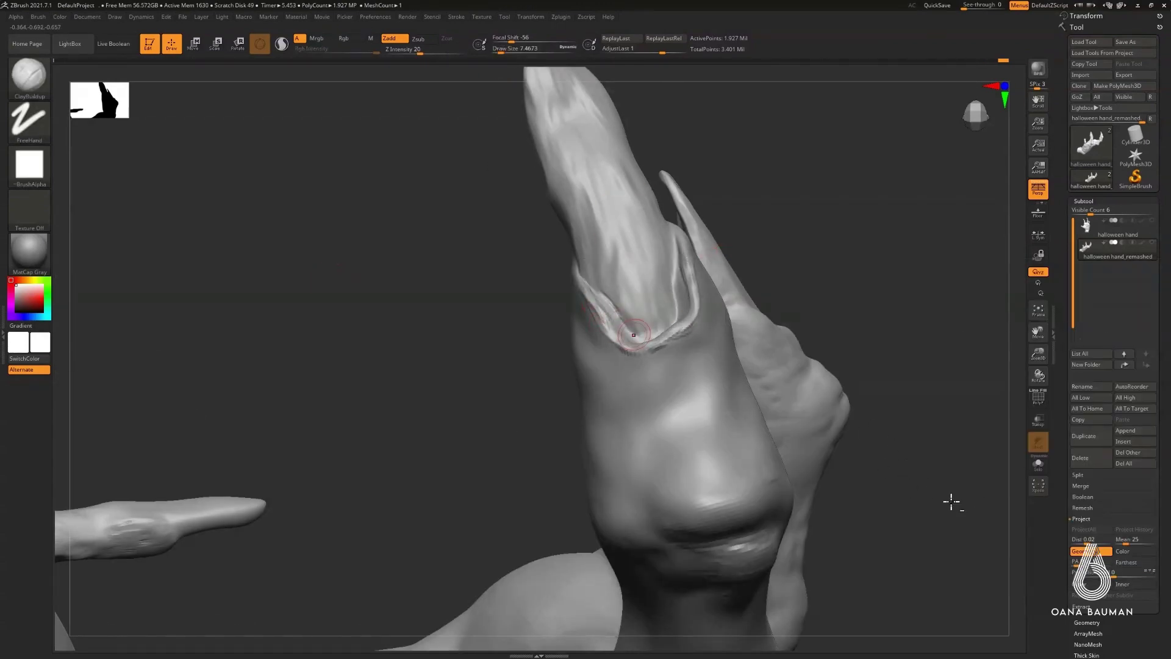
- Build up the clawed fingers with ClayBuildup FreeHand and Shift-smooth the nail area
key(b)
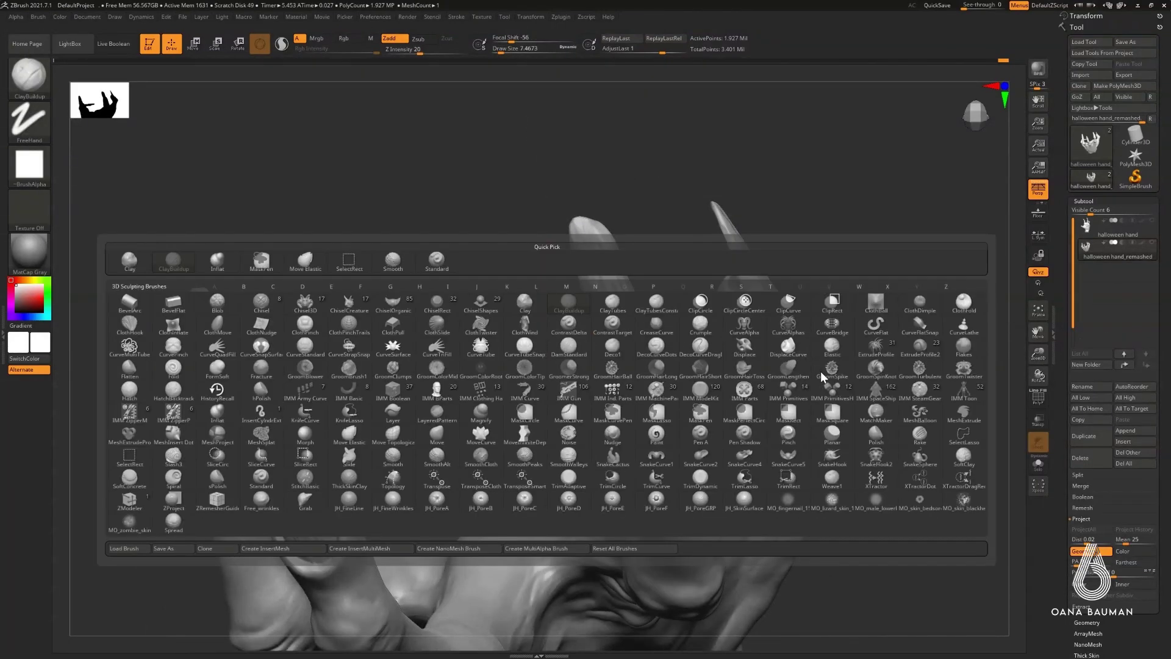
click(851, 403)
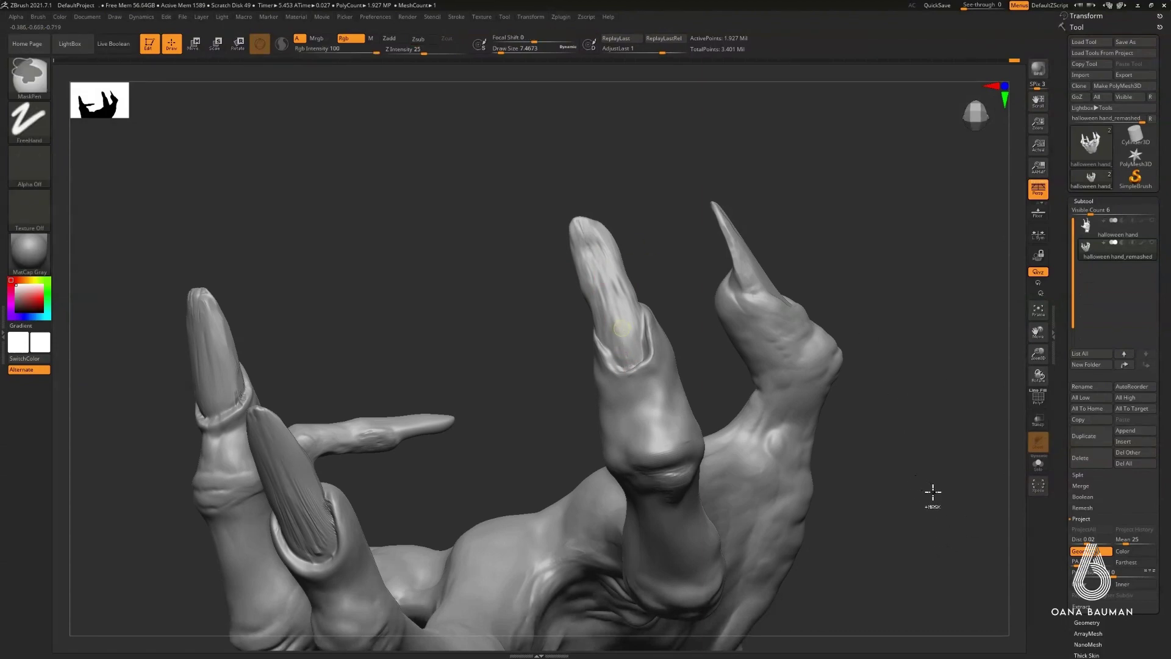
drag(1039, 353, 1038, 329)
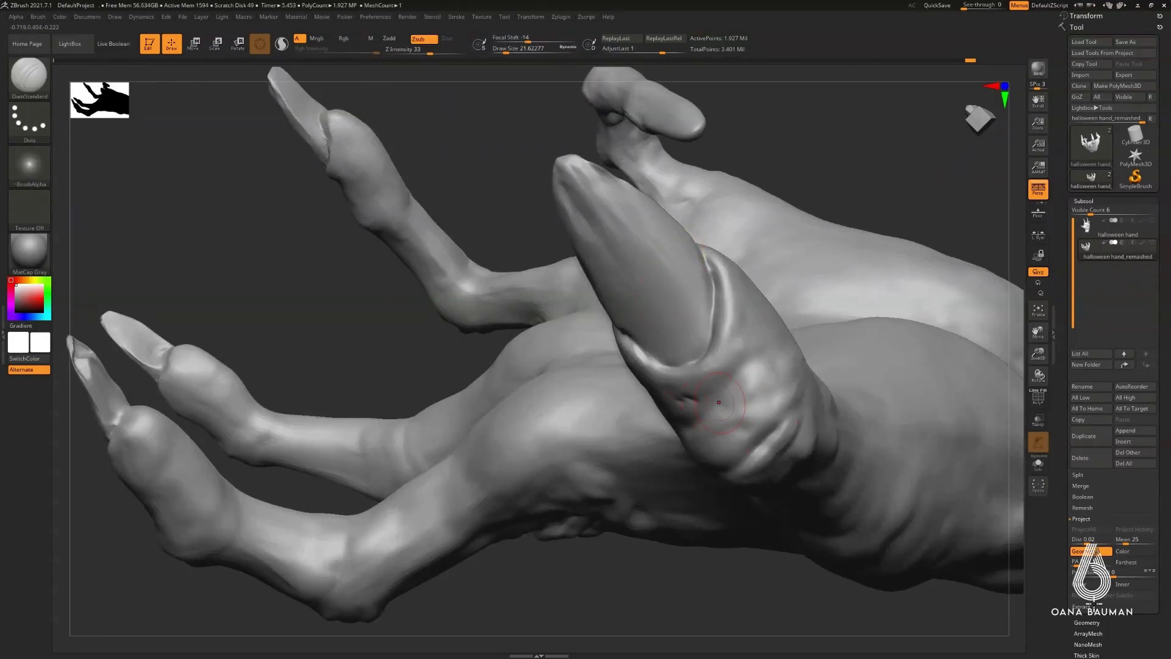
key(b)
key(c)
key(b)
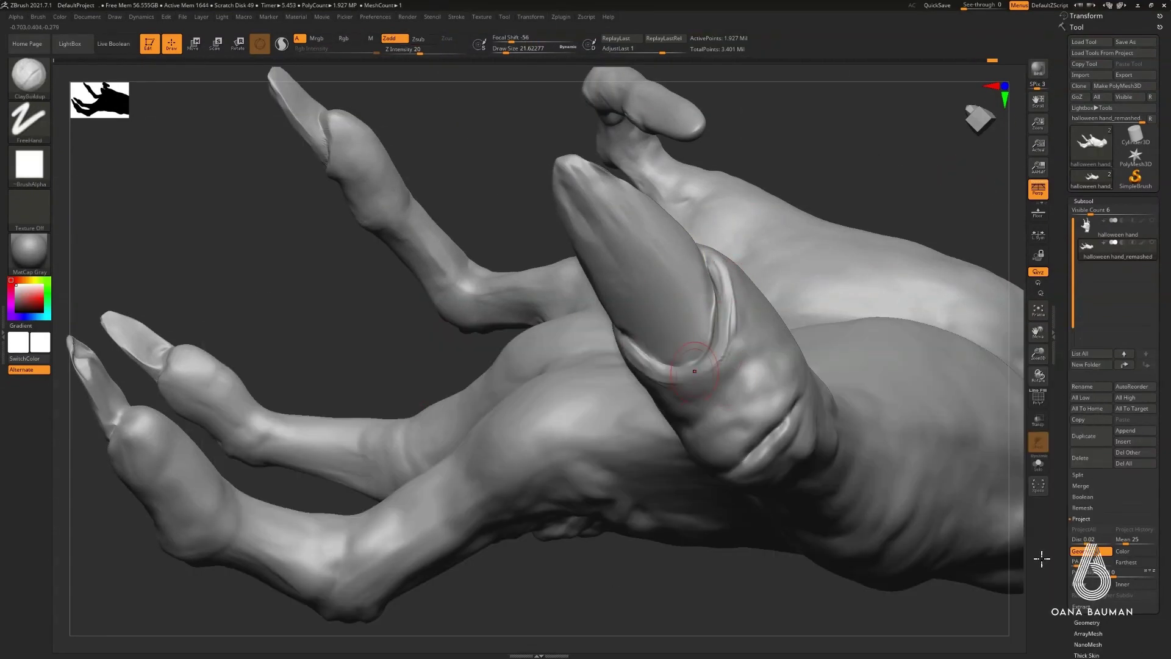
key(shift)
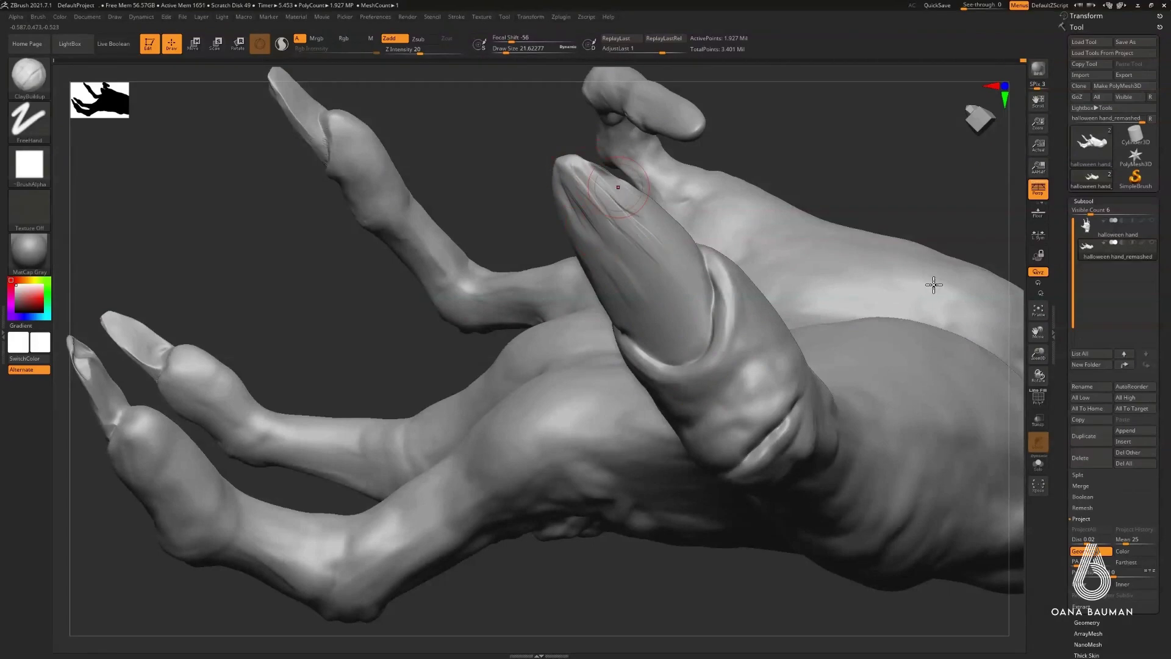
right_drag(957, 462, 868, 118)
- Carve knuckle wrinkles on the large finger with the DamStandard brush
key(b)
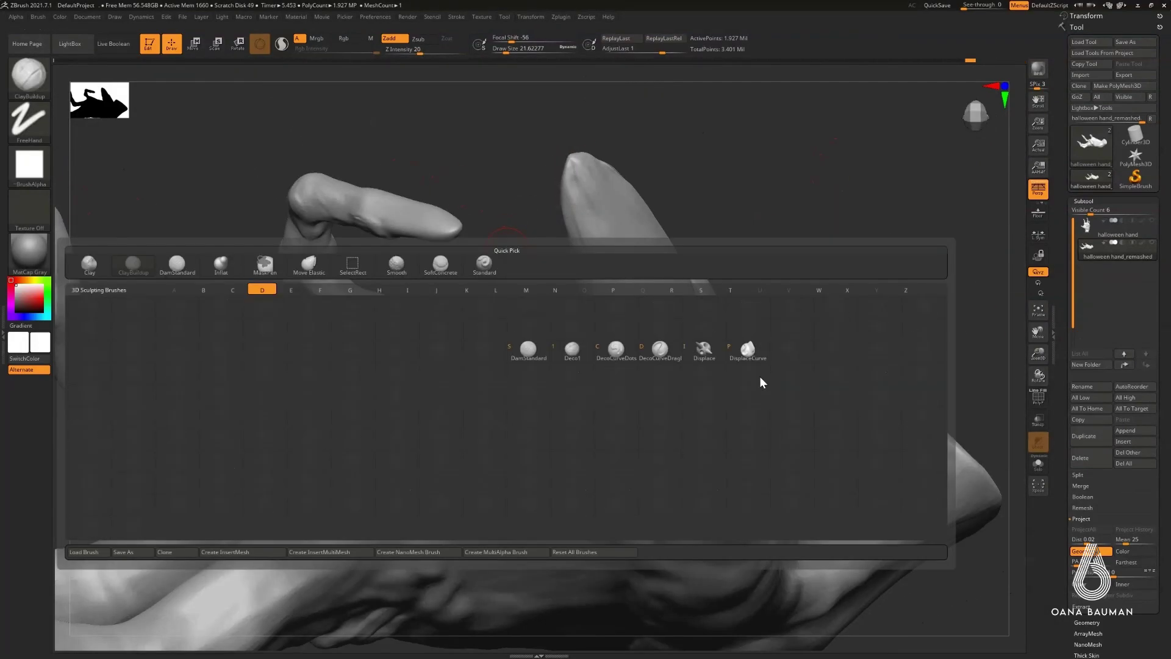
key(d)
key(s)
right_drag(900, 458, 988, 342)
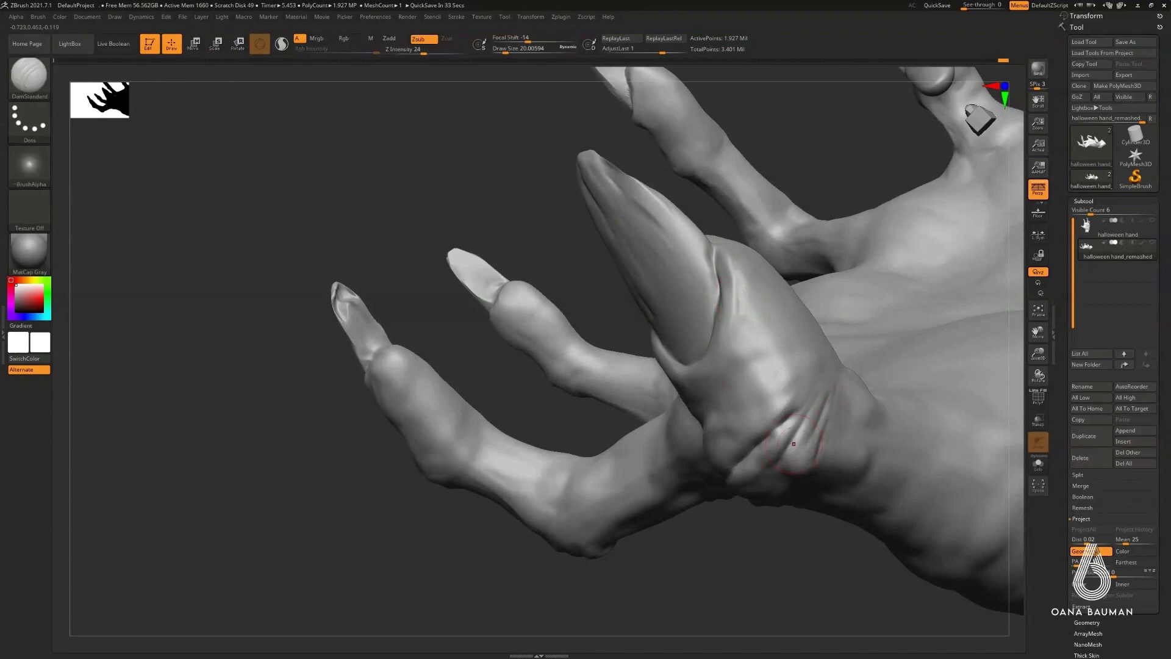
mouse_move(794, 444)
right_down()
mouse_move(701, 531)
mouse_move(609, 524)
right_up()
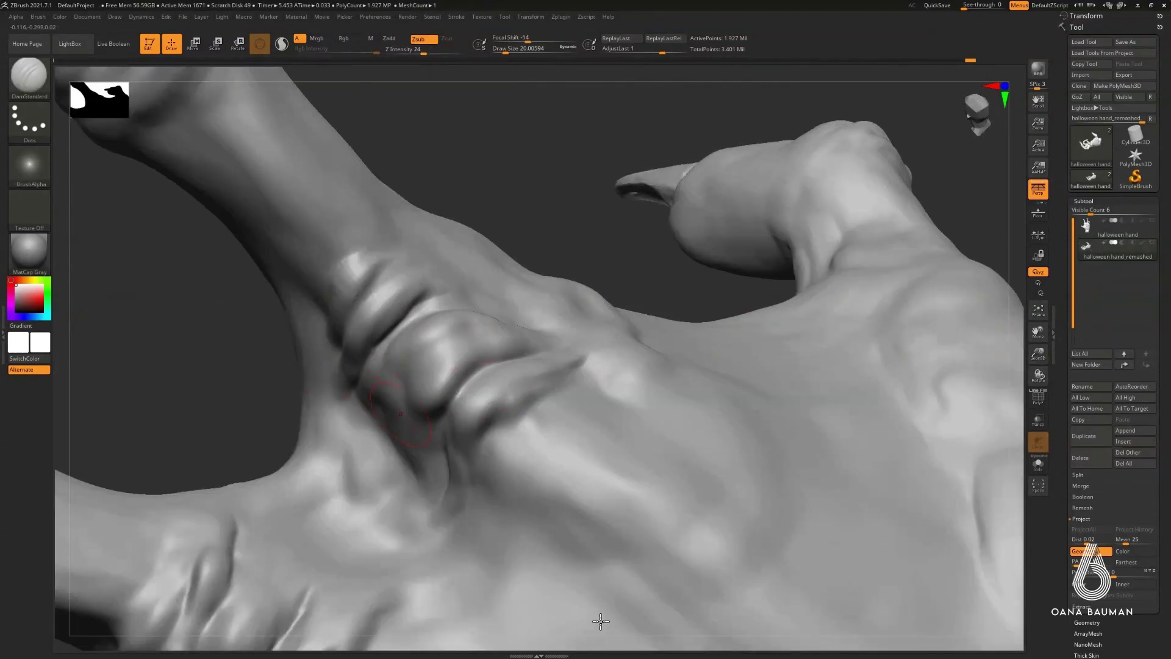
- Layer deep wrinkle folds across the remaining knuckles and back of the hand
right_drag(860, 479, 795, 528)
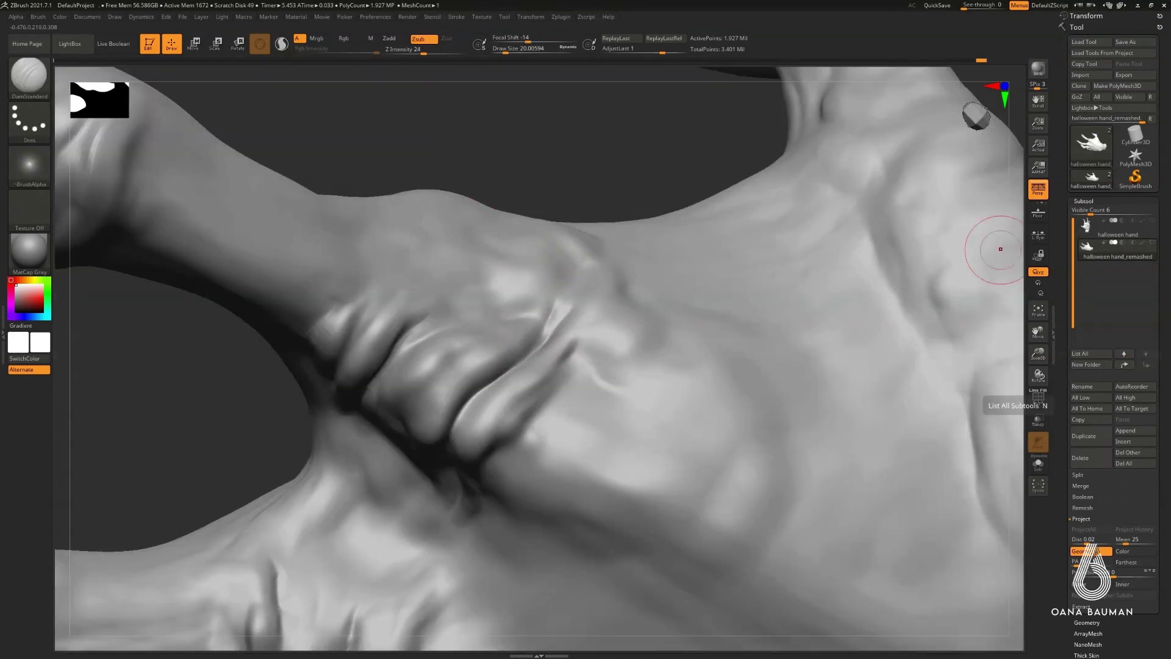
right_drag(994, 248, 740, 533)
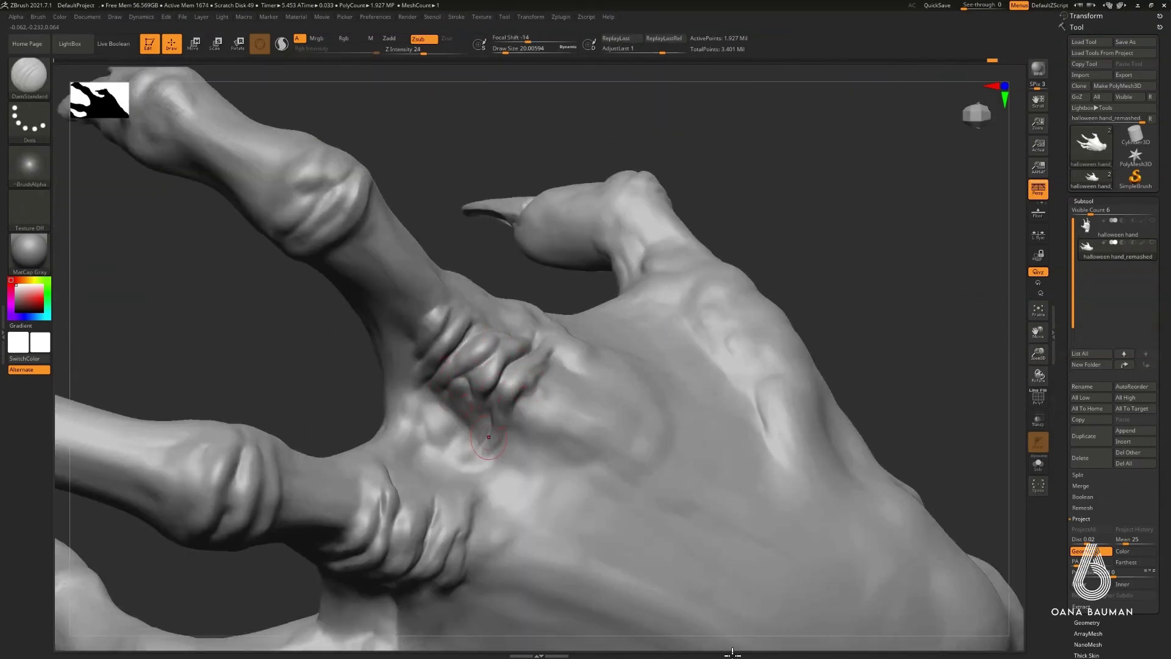
mouse_move(815, 565)
right_down()
mouse_move(738, 465)
mouse_move(753, 382)
mouse_move(694, 441)
right_up()
right_drag(740, 520, 684, 476)
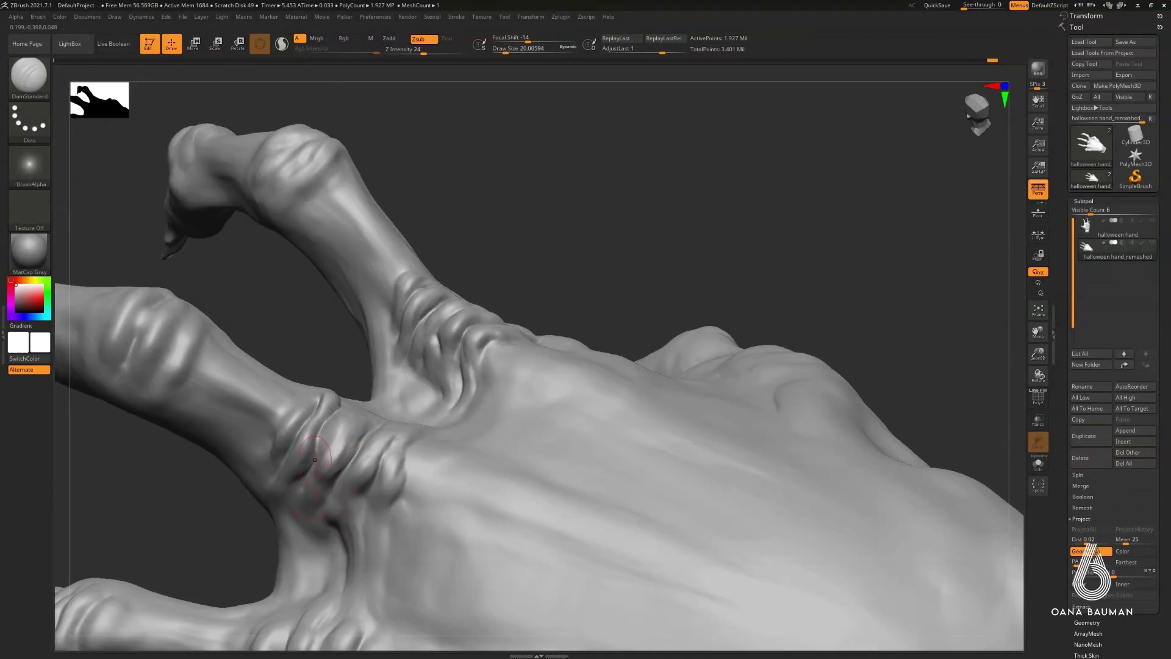
mouse_move(315, 459)
right_down()
mouse_move(585, 419)
mouse_move(738, 536)
mouse_move(328, 567)
mouse_move(409, 453)
mouse_move(779, 525)
right_up()
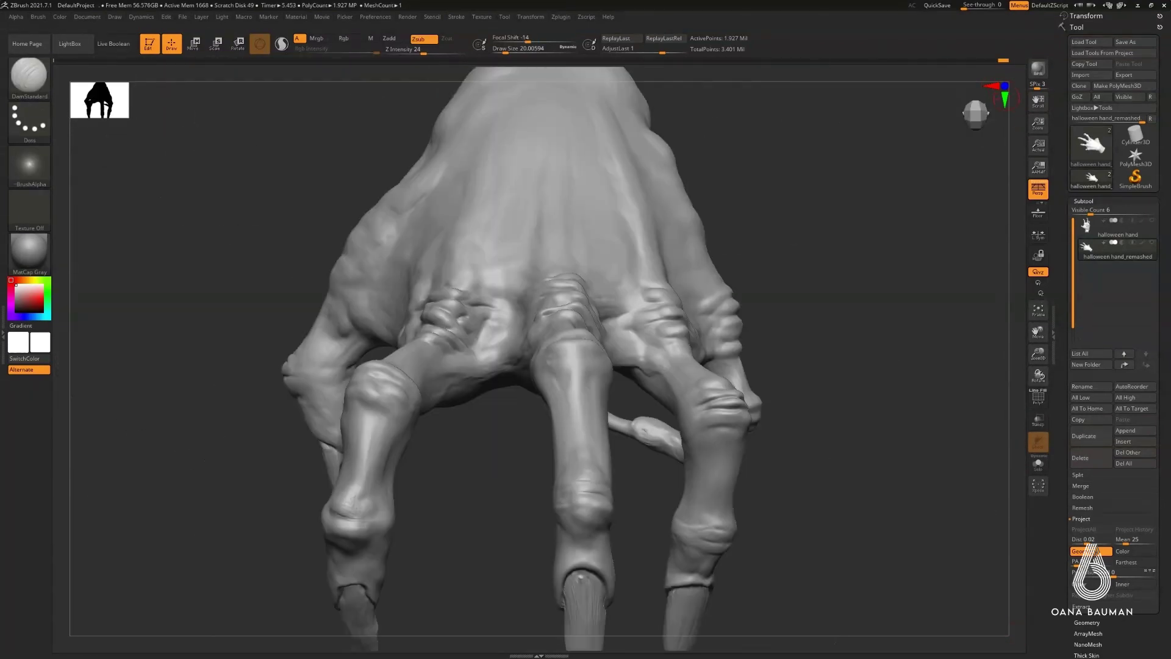
- Soften the knuckle creases with Shift-smoothing from top-down and side views
right_drag(987, 525, 1000, 525)
key(shift)
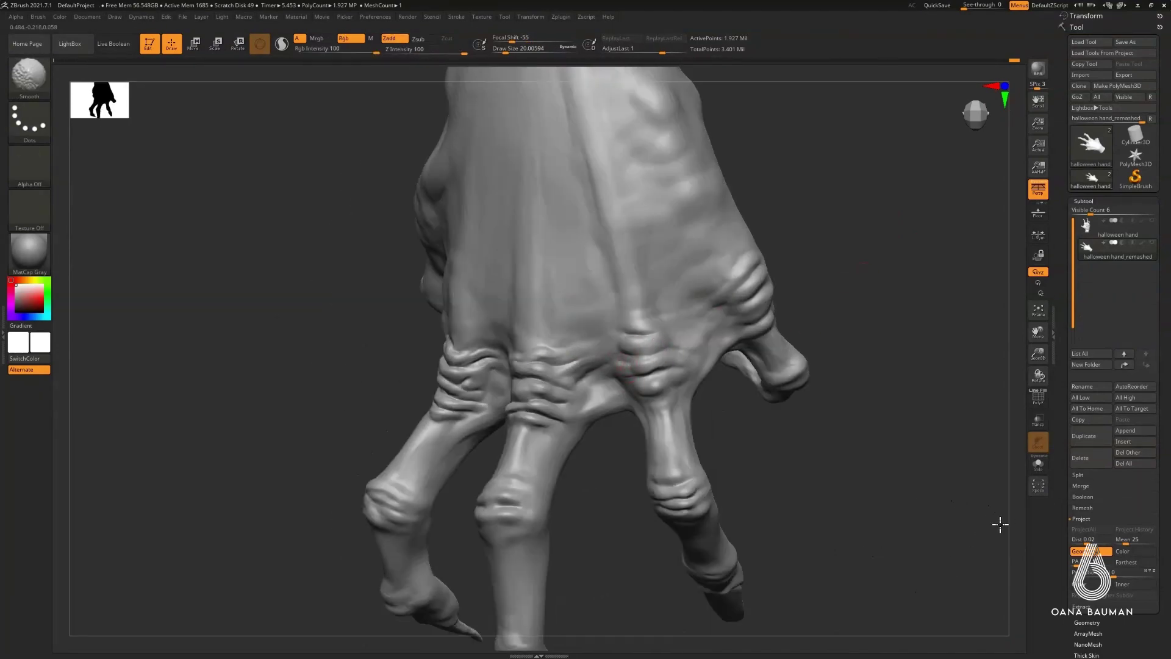
right_drag(950, 635, 895, 569)
mouse_move(700, 441)
right_down()
mouse_move(695, 471)
mouse_move(884, 625)
right_up()
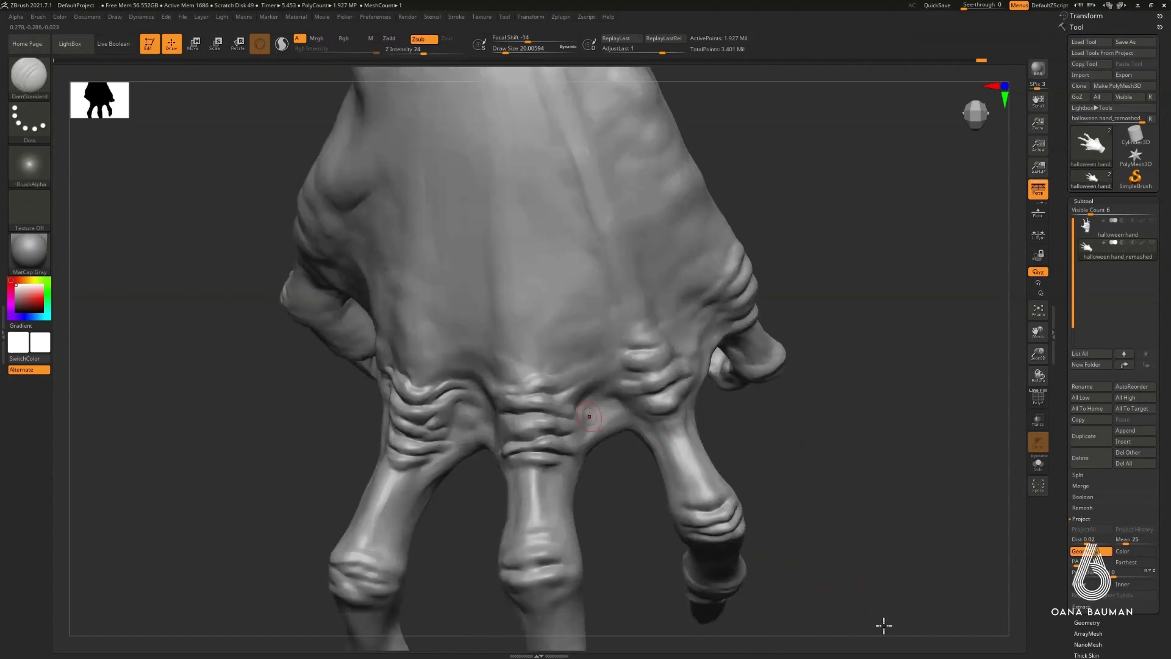
right_drag(571, 544, 585, 559)
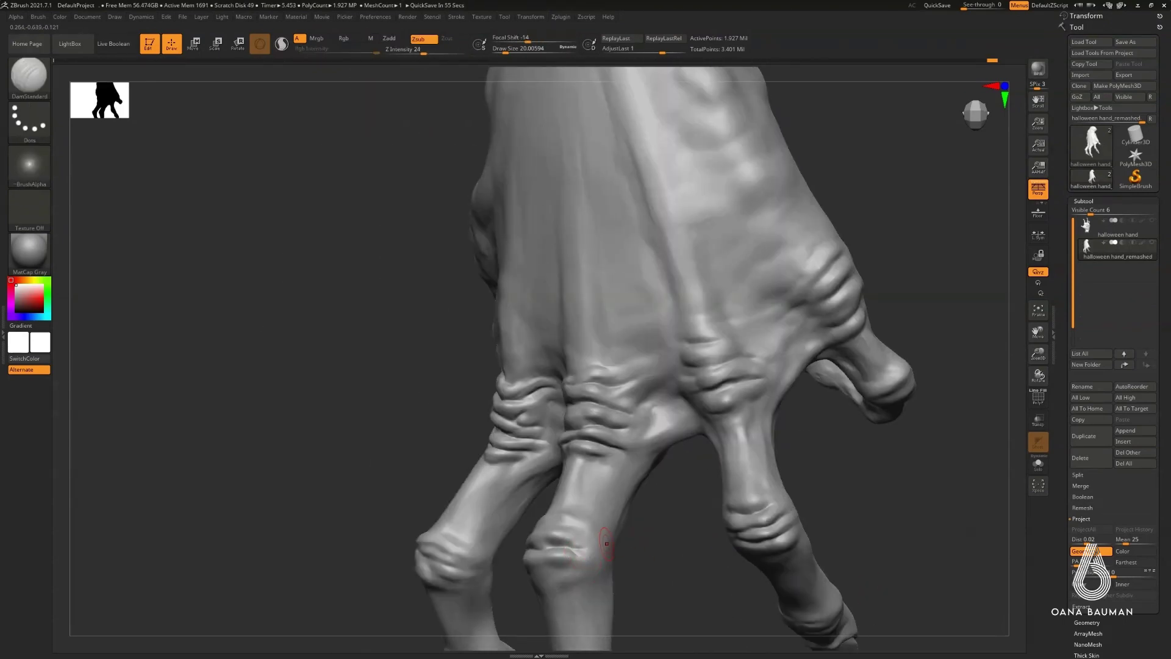
- Add wrinkle creases around the middle finger joints, then fit the whole hand on screen
mouse_move(523, 513)
right_down()
mouse_move(531, 446)
mouse_move(479, 464)
mouse_move(488, 427)
right_up()
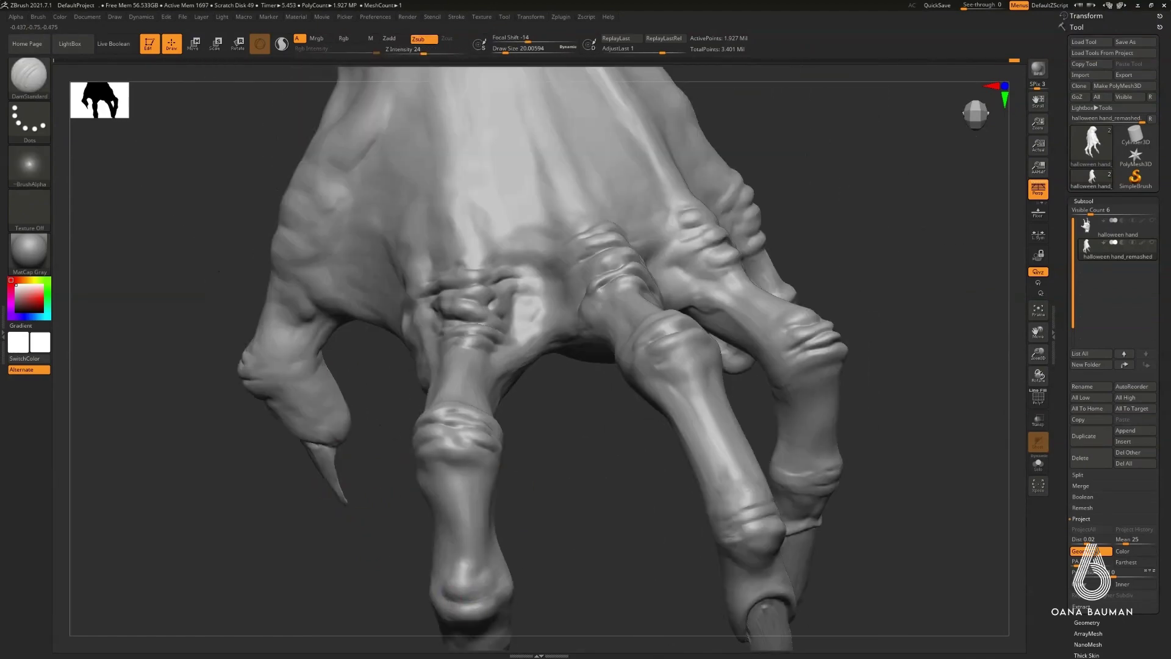
right_drag(479, 605, 533, 528)
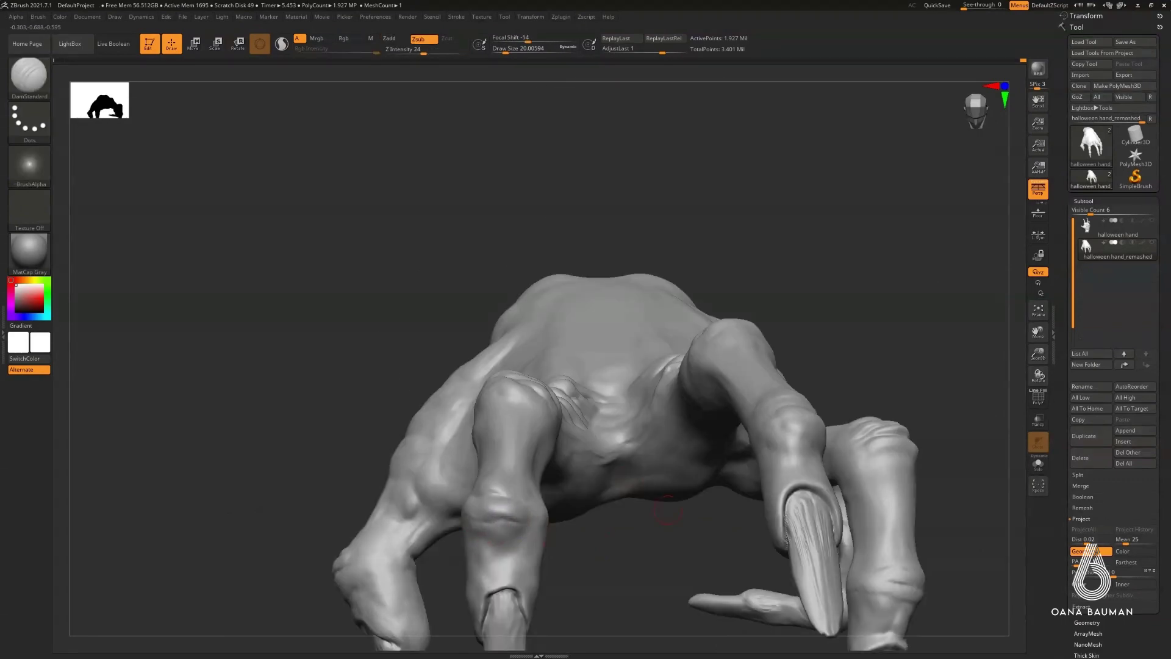
shift+right_drag(667, 511, 738, 552)
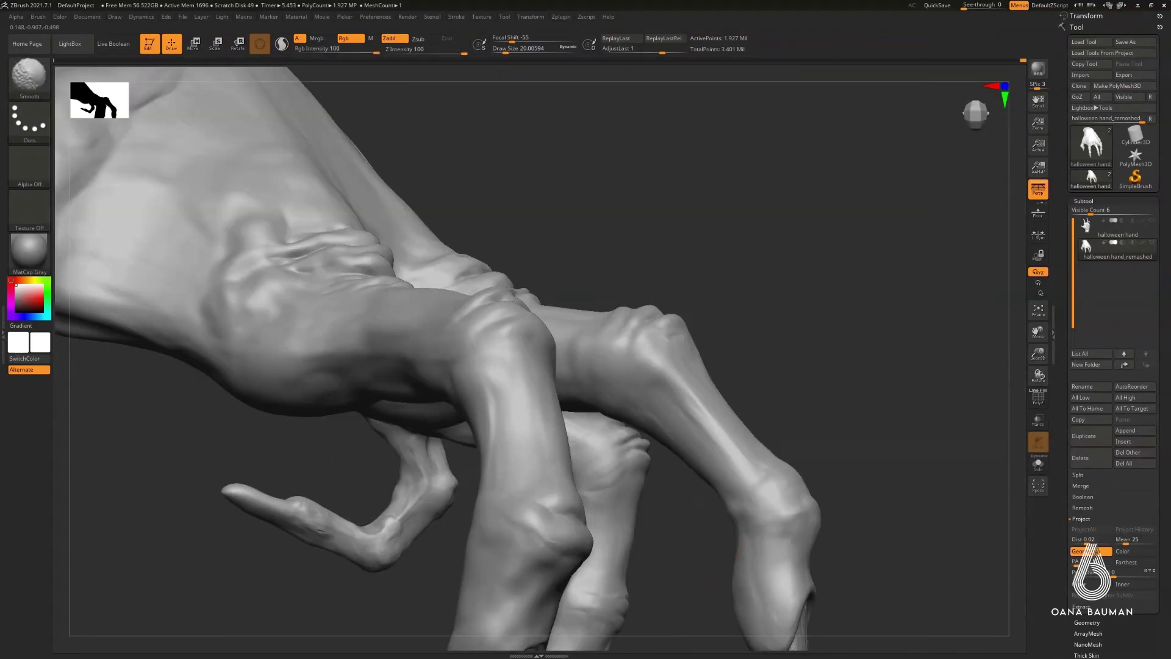
click(1039, 310)
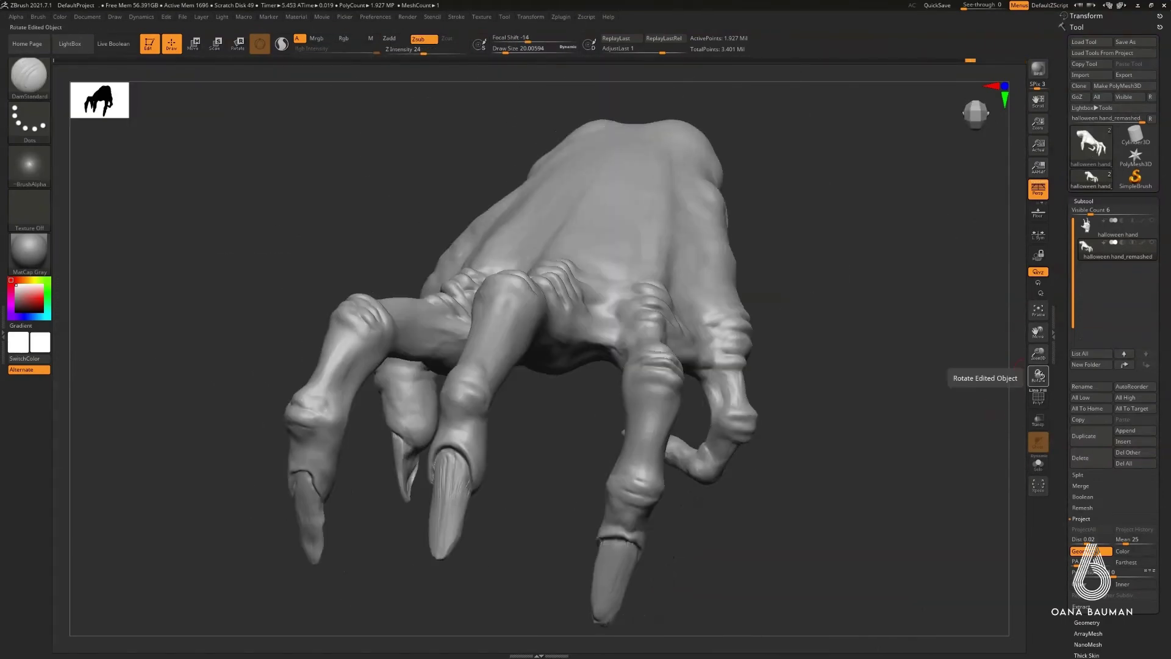
- Build bony bulges around two finger joints with ClayBuildup FreeHand, smoothing with Shift
mouse_move(854, 427)
right_down()
mouse_move(674, 463)
mouse_move(579, 500)
mouse_move(604, 464)
mouse_move(427, 488)
right_up()
key(b)
key(c)
key(b)
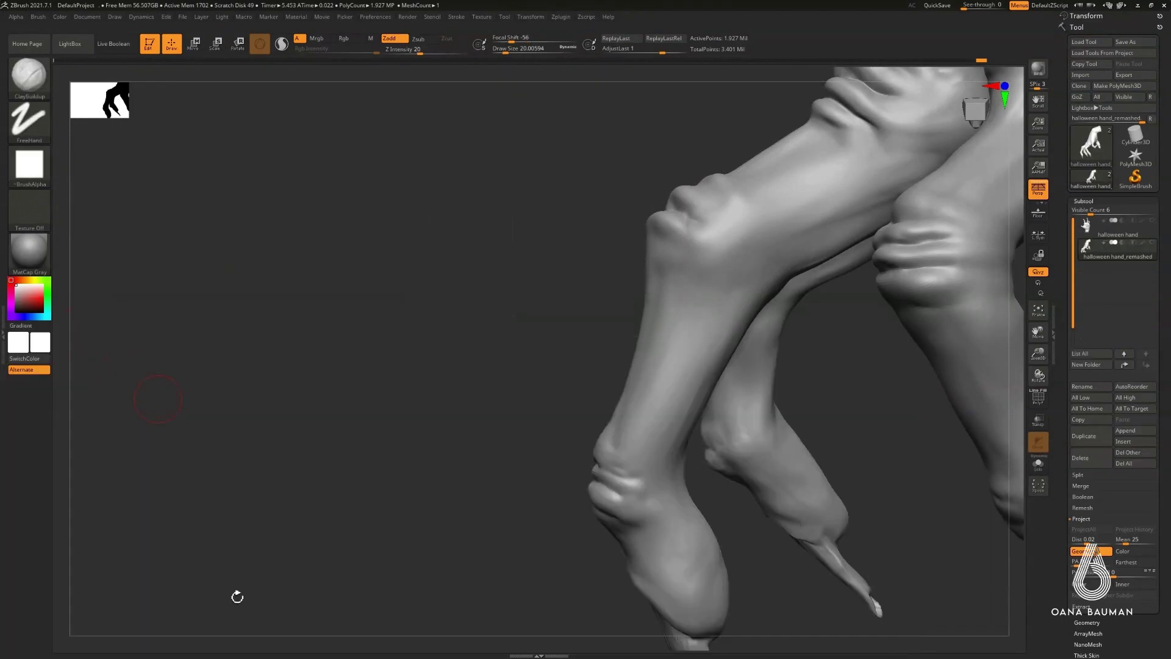
right_drag(625, 511, 696, 528)
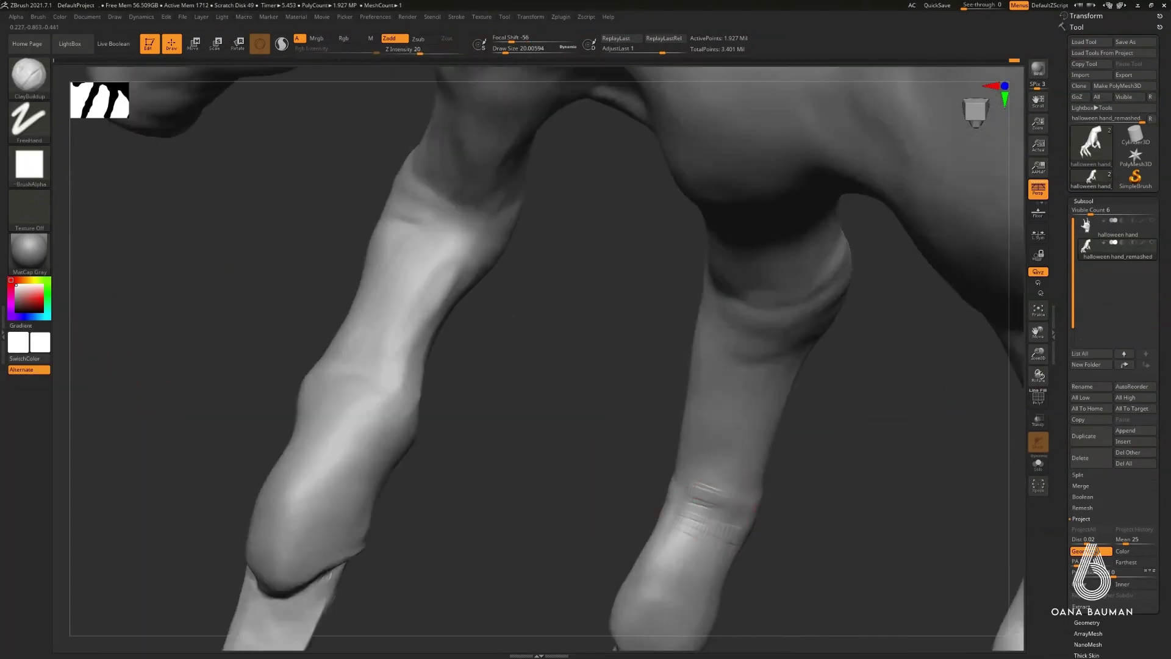
key(shift)
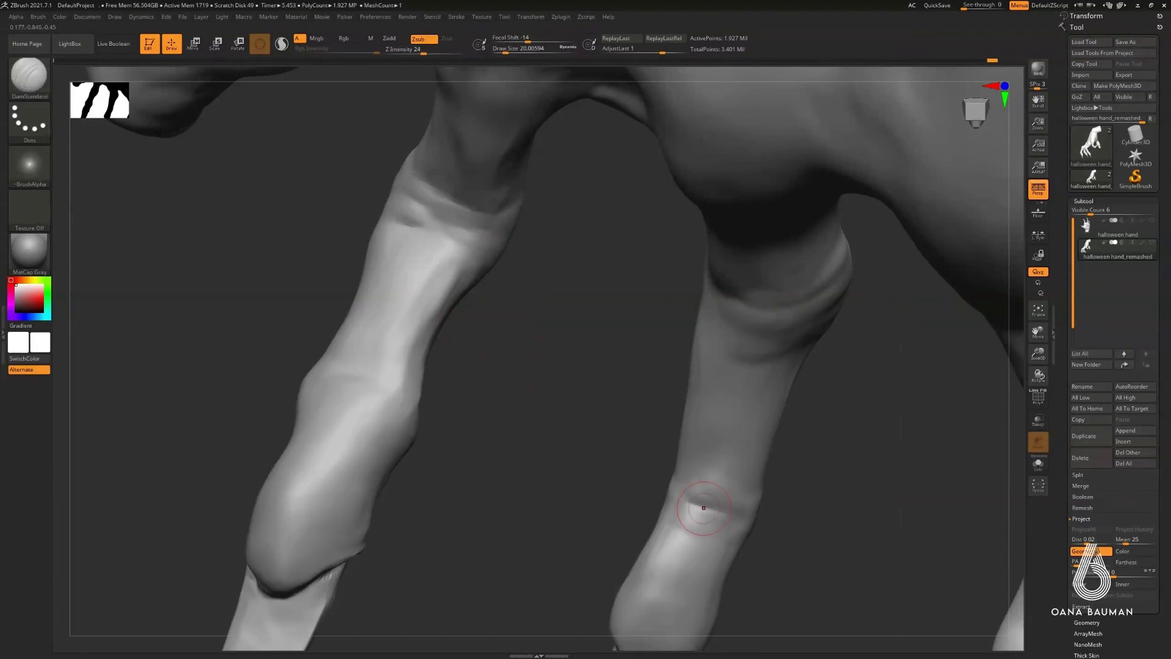
mouse_move(699, 511)
right_down()
mouse_move(710, 497)
mouse_move(674, 446)
right_up()
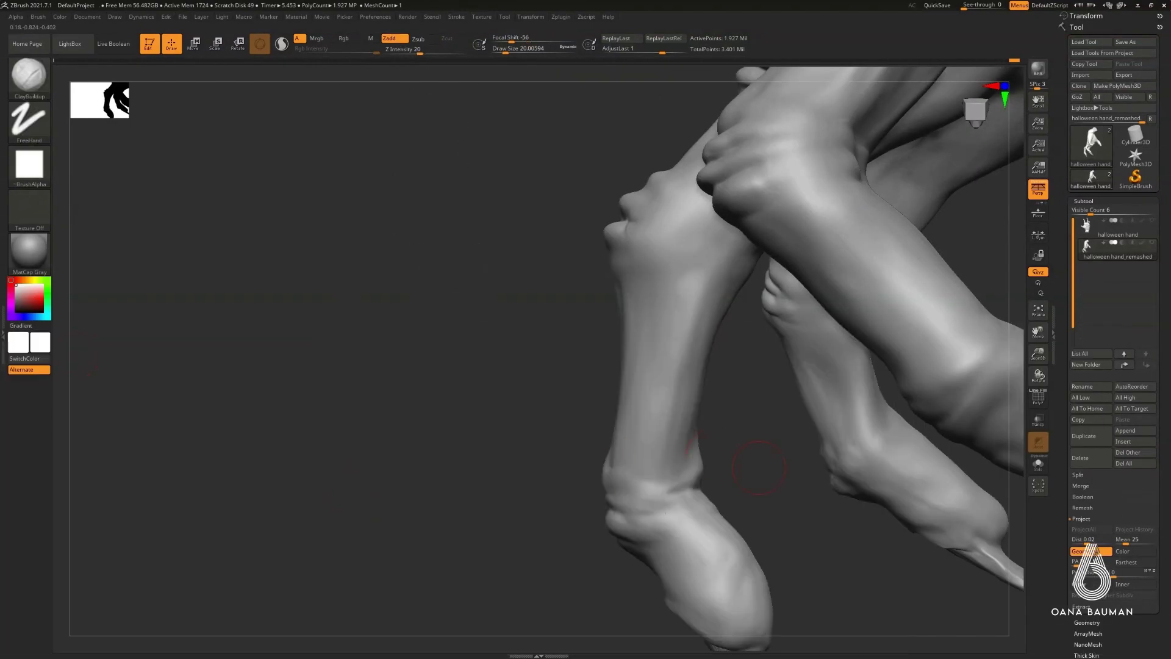
right_drag(759, 468, 680, 464)
mouse_move(840, 435)
right_down()
mouse_move(926, 335)
mouse_move(671, 397)
right_up()
- Reshape the hanging fingers with the Move brush
key(b)
click(641, 437)
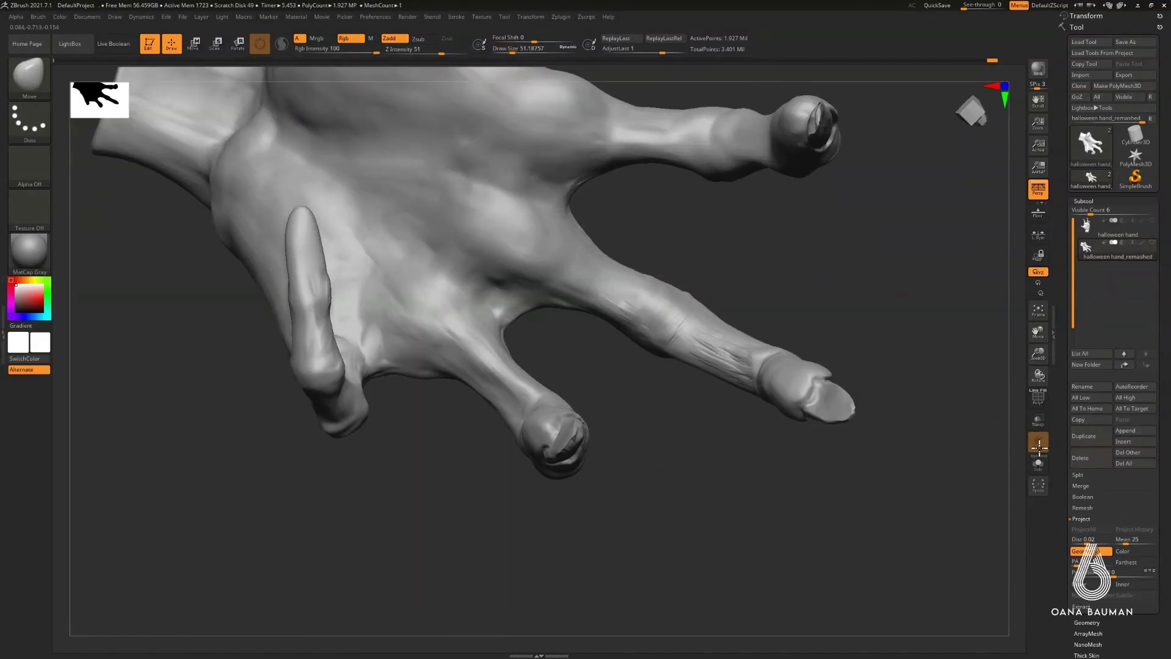
mouse_move(1031, 427)
right_down()
mouse_move(1000, 379)
mouse_move(998, 397)
mouse_move(759, 320)
mouse_move(1001, 555)
mouse_move(1037, 537)
right_up()
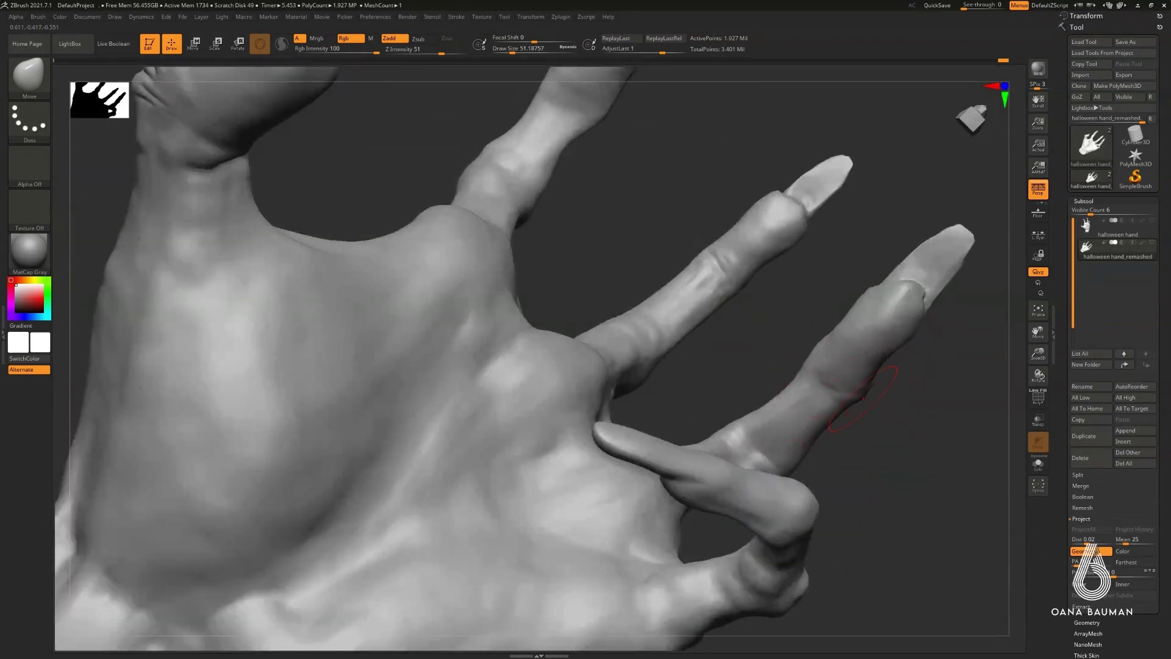
right_drag(863, 398, 1038, 332)
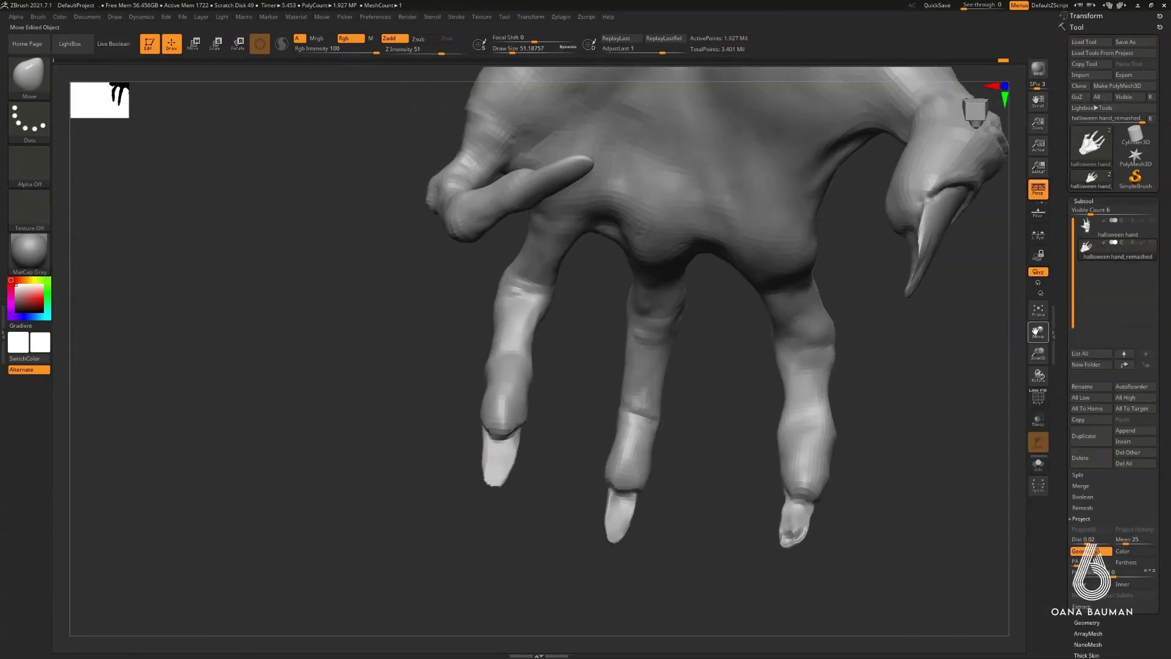
drag(1038, 331, 595, 426)
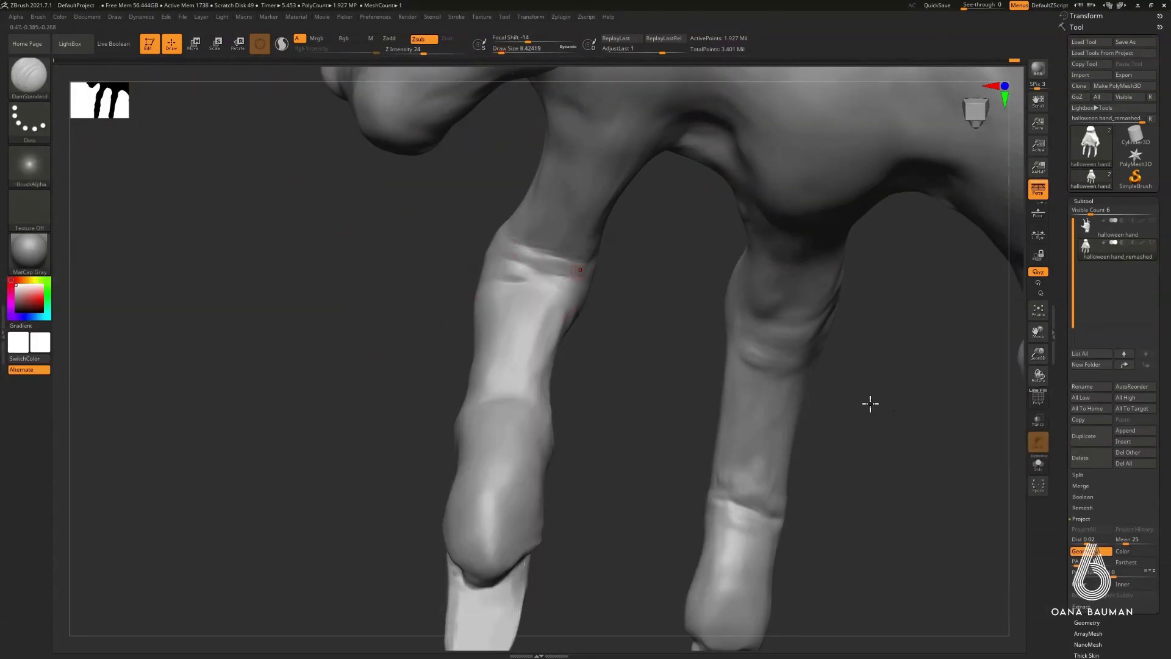
- Raise Draw Size to about 10.54 and carve creases where nails meet the fingertips
right_drag(799, 376, 753, 77)
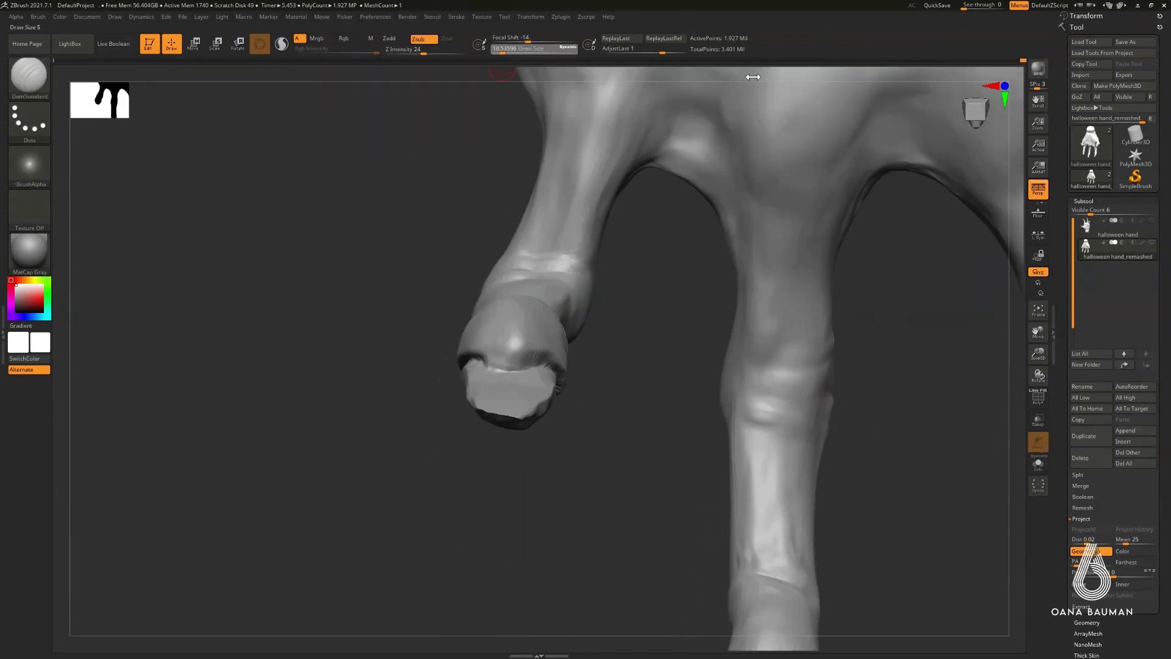
mouse_move(815, 402)
shift+right_down()
mouse_move(763, 392)
mouse_move(799, 372)
mouse_move(795, 358)
shift+right_up()
mouse_move(649, 416)
right_down()
mouse_move(646, 466)
mouse_move(883, 377)
mouse_move(927, 454)
mouse_move(712, 609)
mouse_move(662, 551)
mouse_move(659, 642)
mouse_move(664, 580)
mouse_move(844, 478)
right_up()
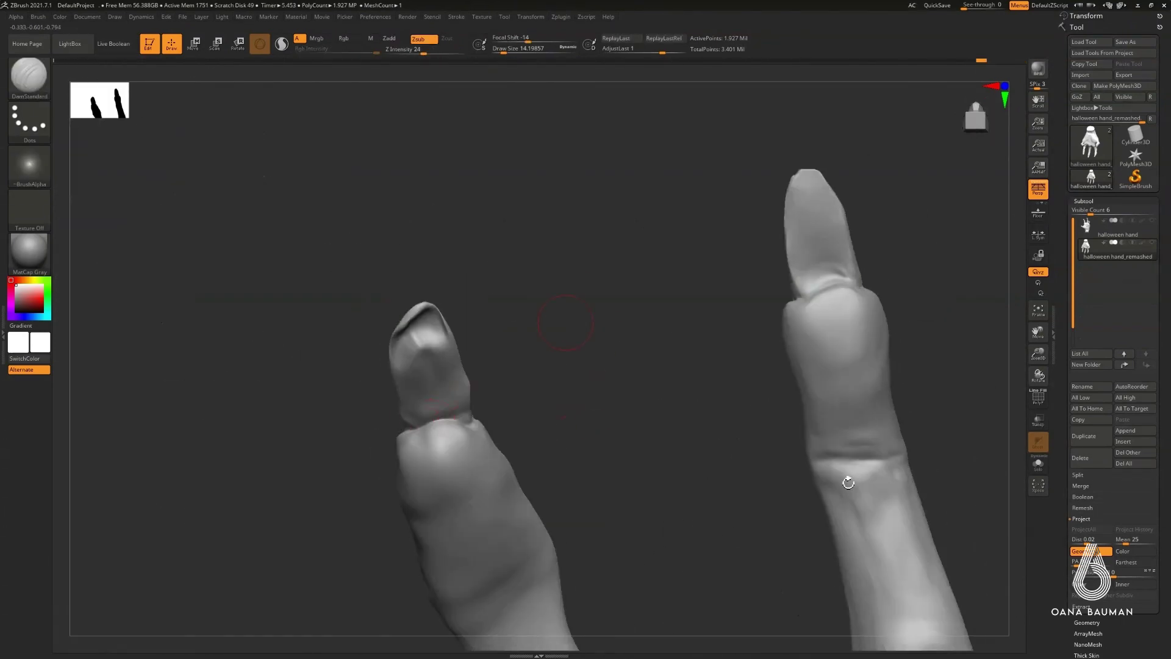
- Bulk up the fingertips with ClayBuildup, masking with Ctrl, and add more knuckle wrinkles
key(b)
key(c)
key(b)
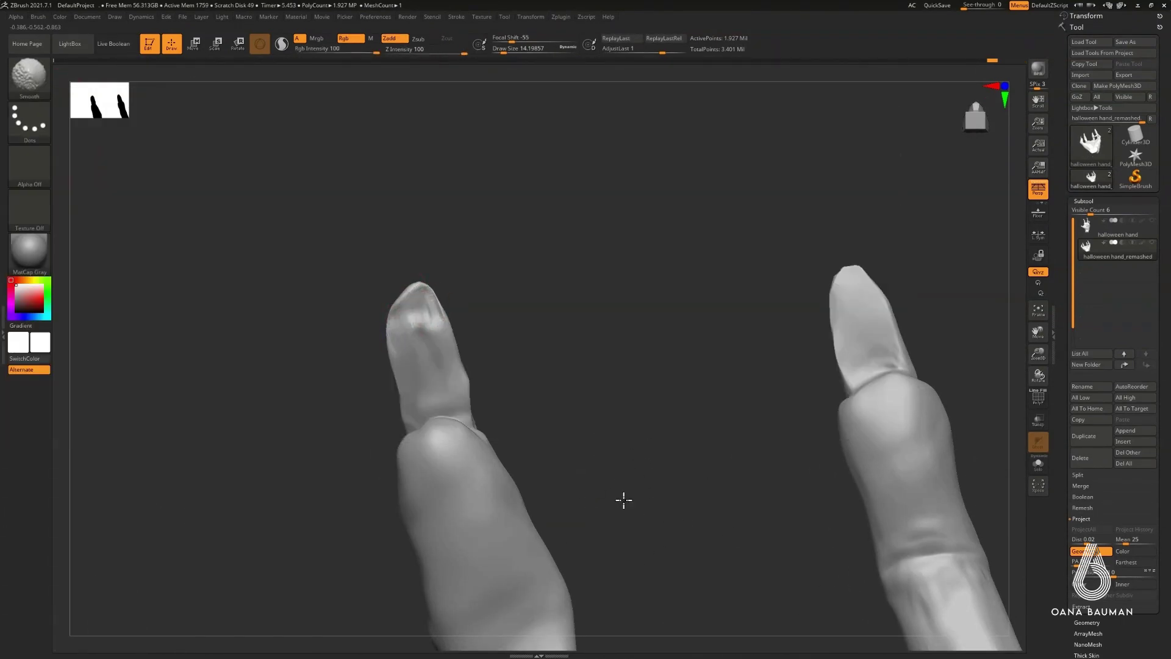
mouse_move(628, 505)
right_down()
mouse_move(878, 403)
mouse_move(604, 476)
mouse_move(563, 515)
right_up()
mouse_move(630, 494)
right_down()
mouse_move(552, 547)
mouse_move(589, 468)
right_up()
key(ctrl)
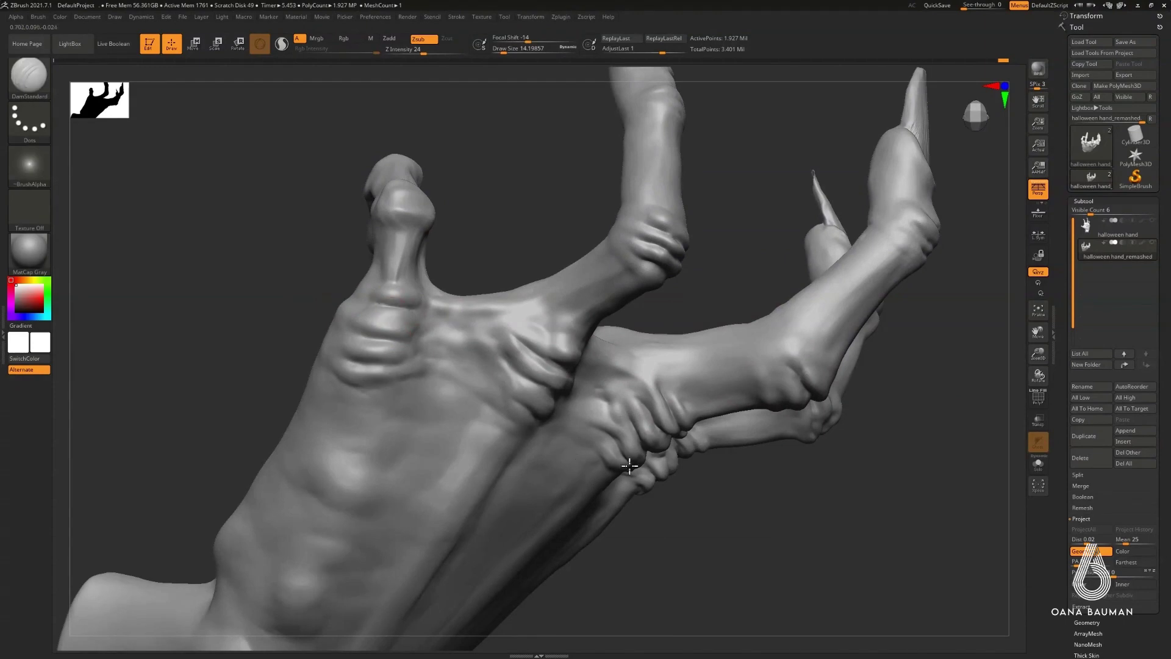
mouse_move(613, 515)
right_down()
mouse_move(488, 510)
mouse_move(520, 538)
mouse_move(625, 541)
mouse_move(471, 582)
mouse_move(579, 245)
mouse_move(516, 248)
right_up()
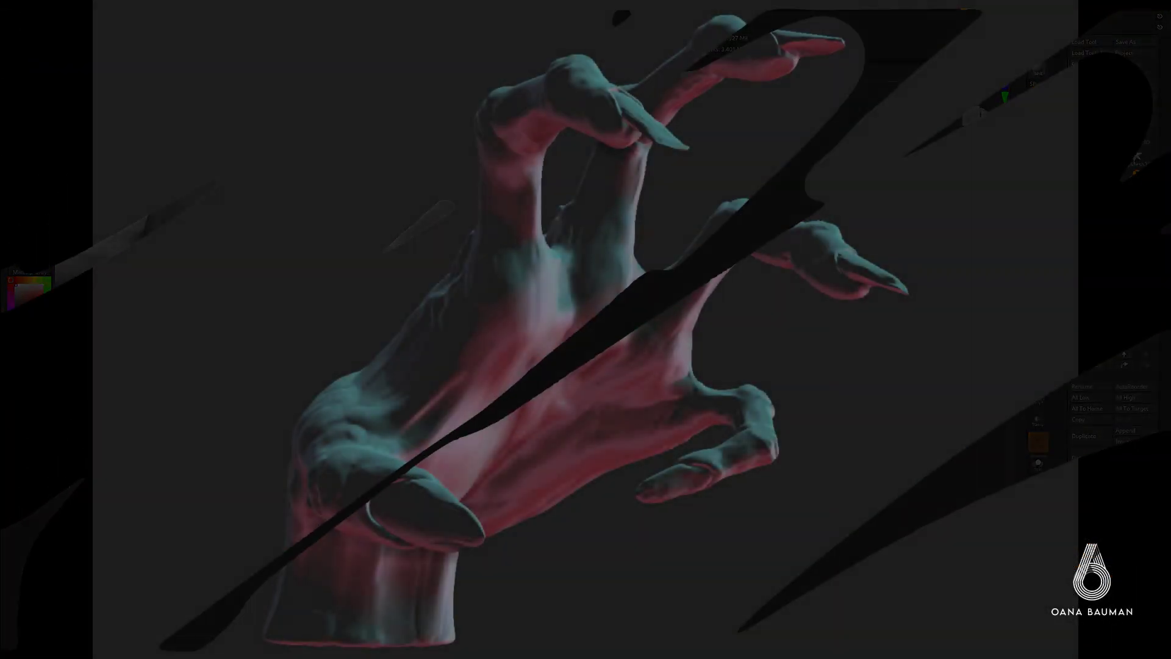